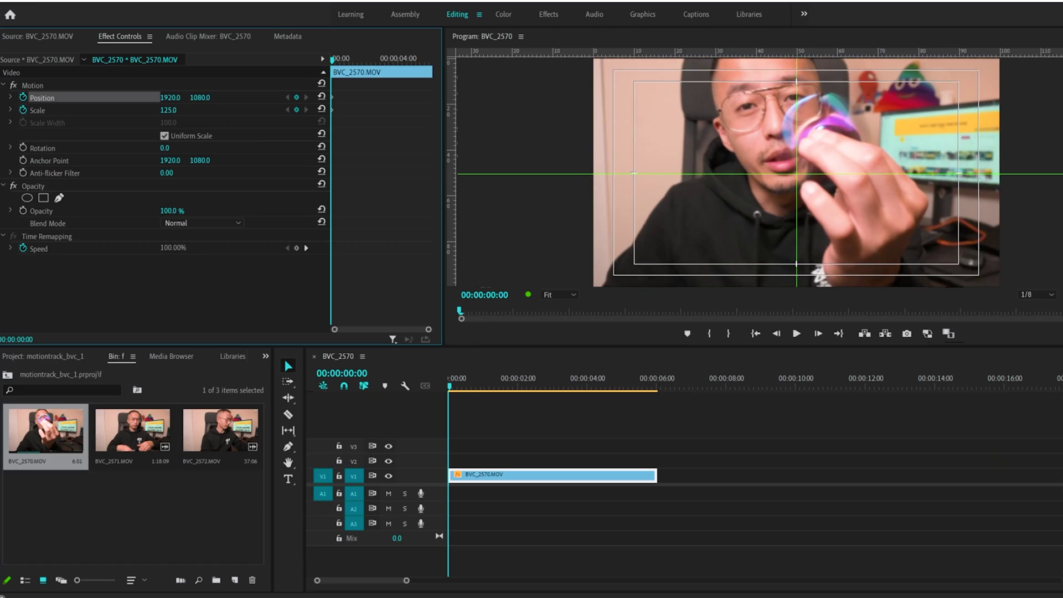
Set the clip's Scale to 137 and Position to 1671, 1443 to centre the spinner on the guides, with Motion selected.
drag(211, 103, 400, 103)
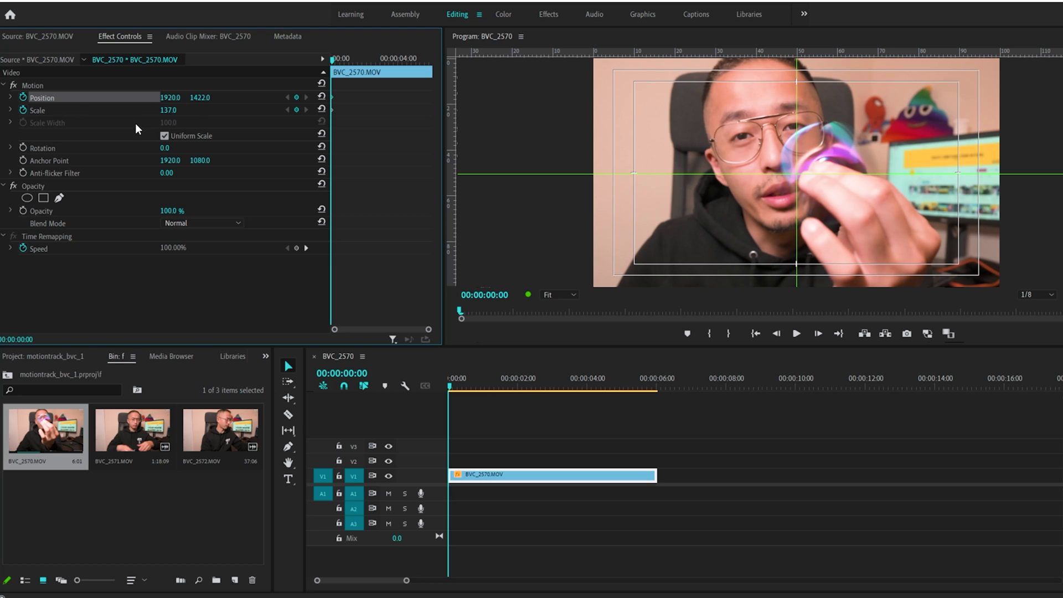
drag(165, 104, 30, 104)
drag(202, 100, 165, 98)
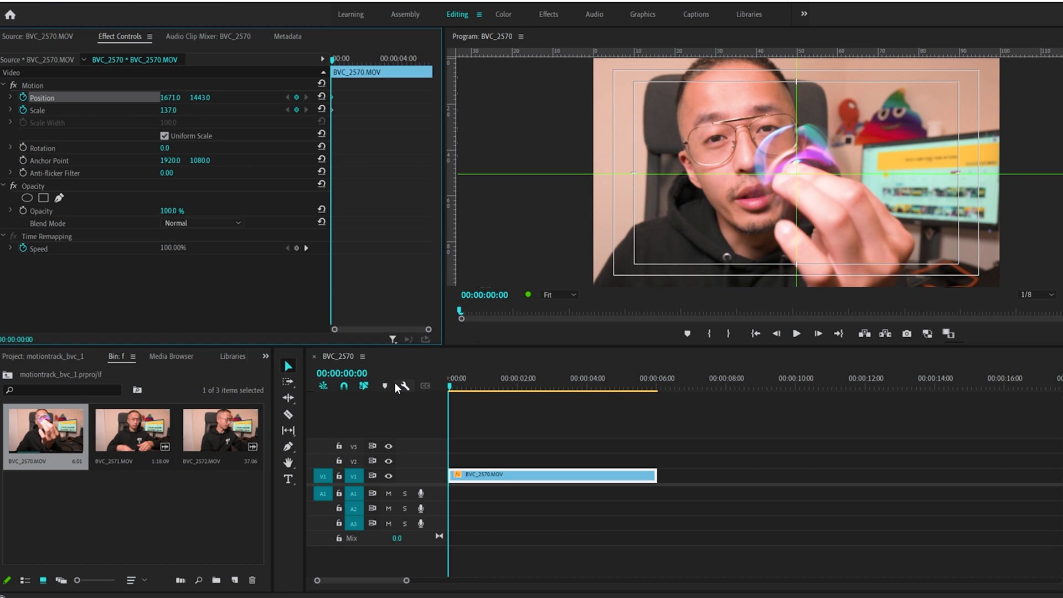
click(42, 86)
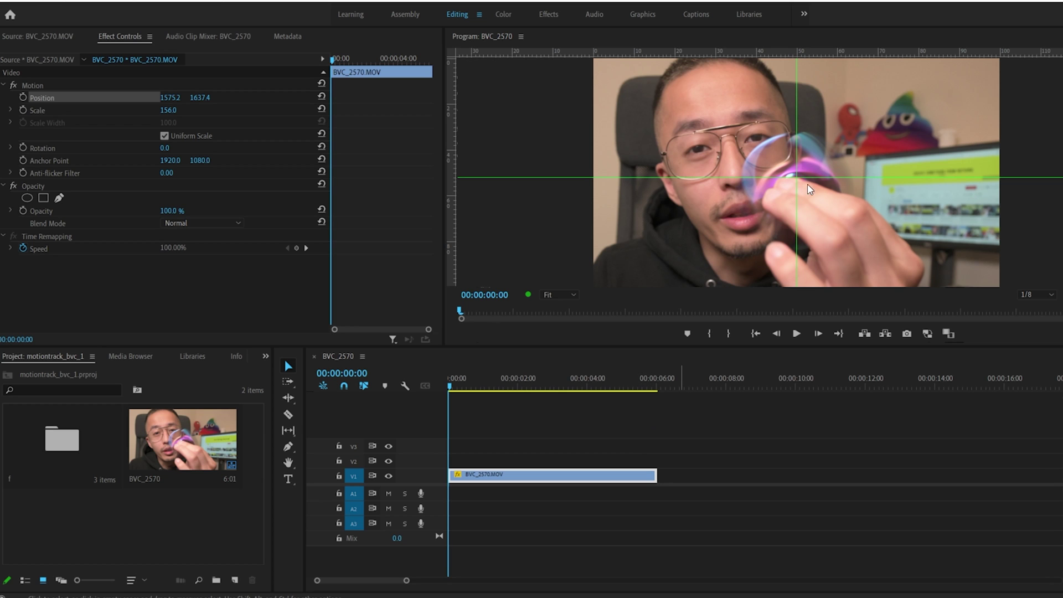
Remove the vertical and horizontal guides from the program monitor.
drag(796, 176, 275, 251)
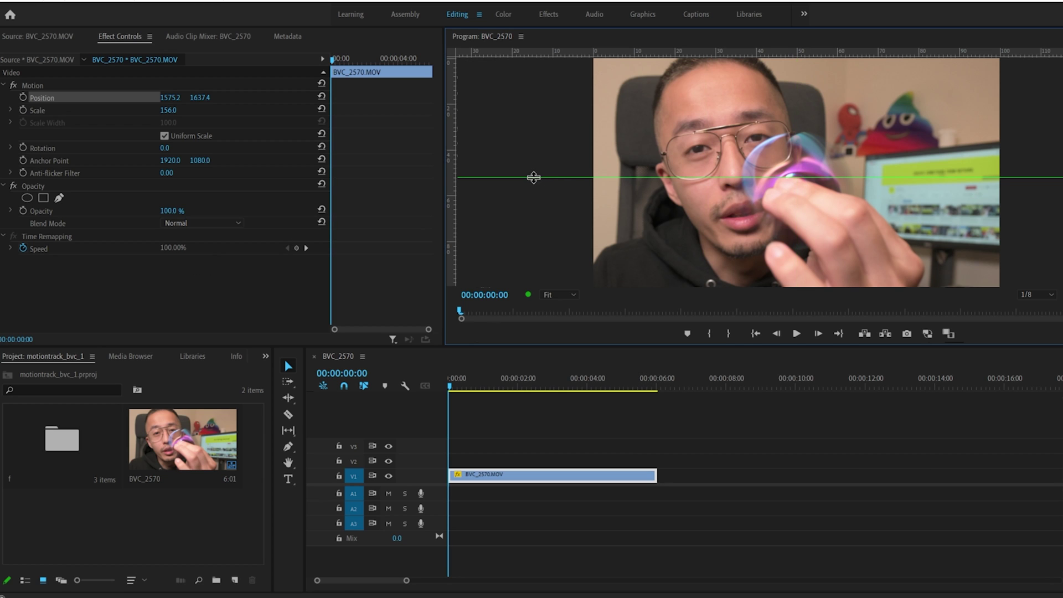
right_click(582, 237)
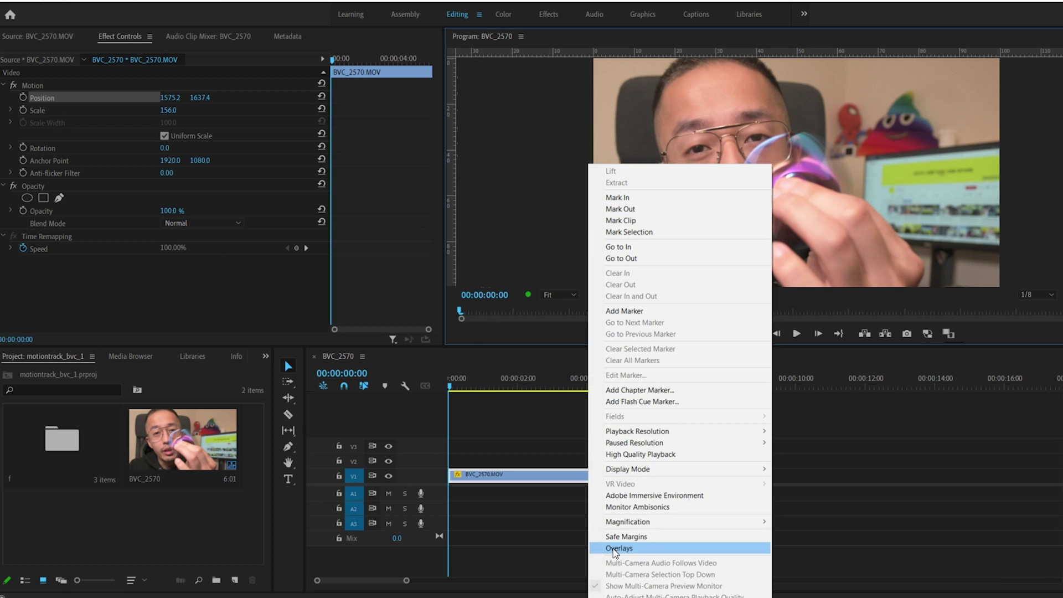
click(628, 535)
right_click(718, 159)
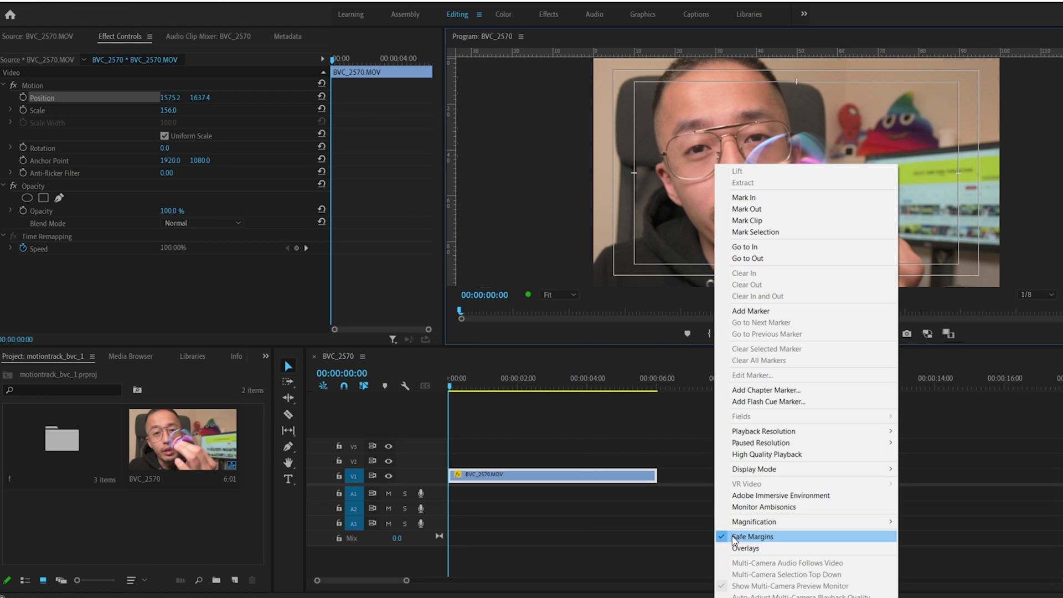
click(733, 535)
right_click(731, 107)
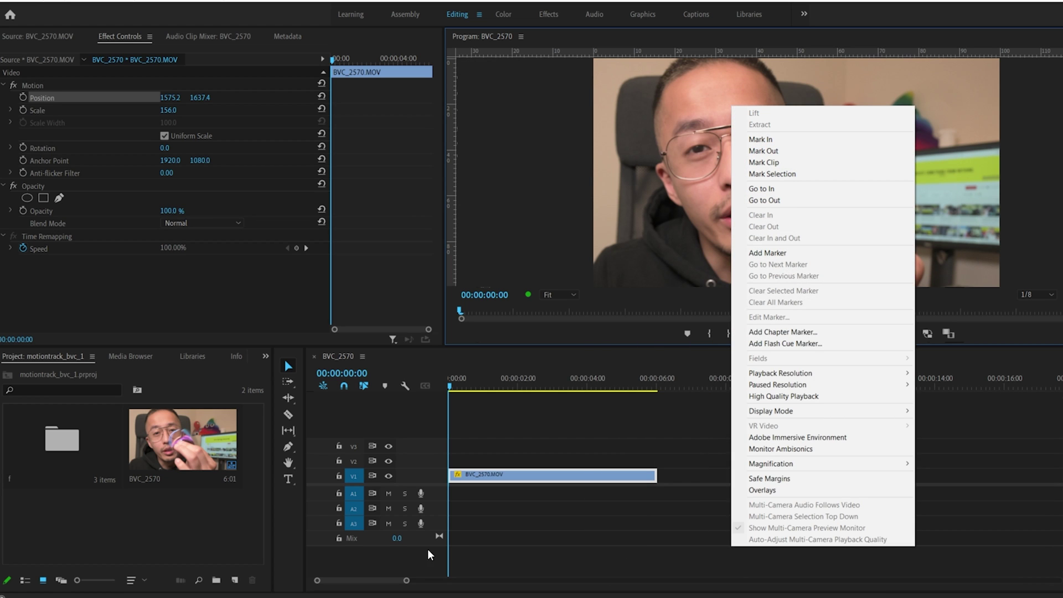
Replace the edited clip on track V1 with a fresh copy of BVC_2570.MOV from bin f, starting at 00:00:00:00.
click(518, 467)
key(Delete)
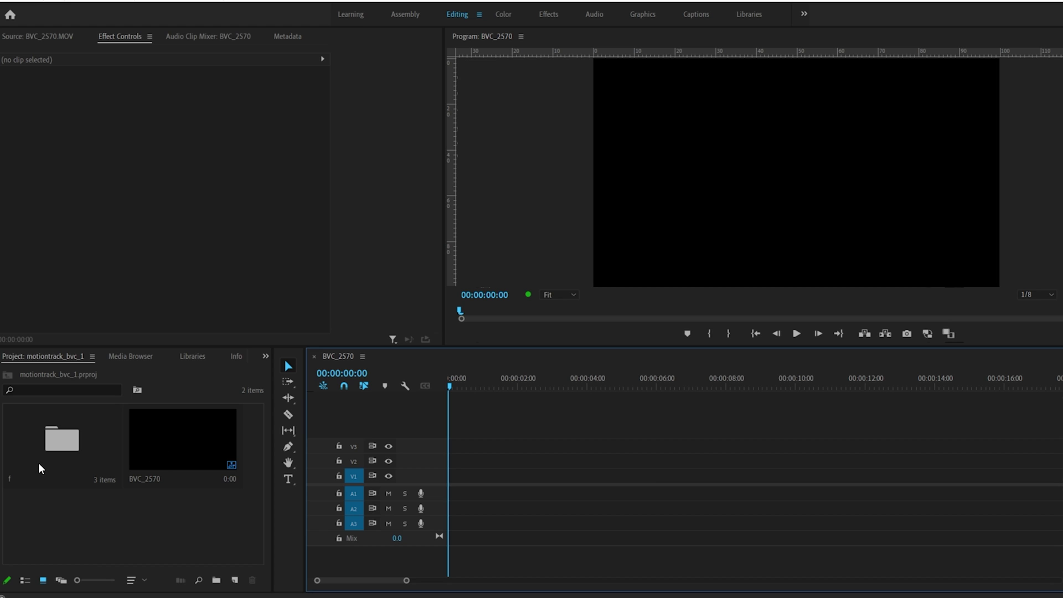
double_click(38, 462)
double_click(41, 436)
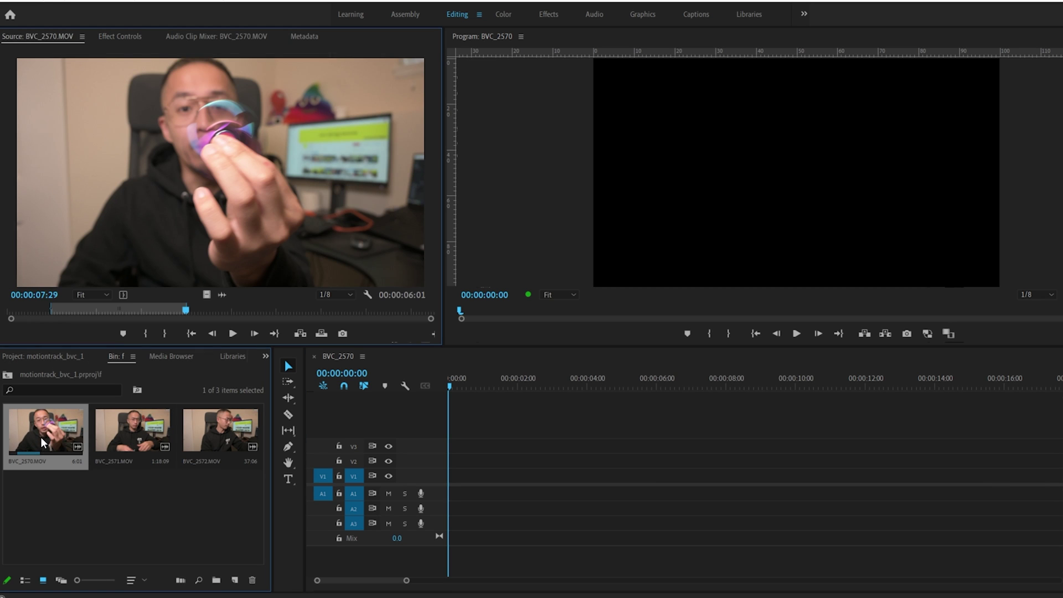
drag(128, 310, 449, 474)
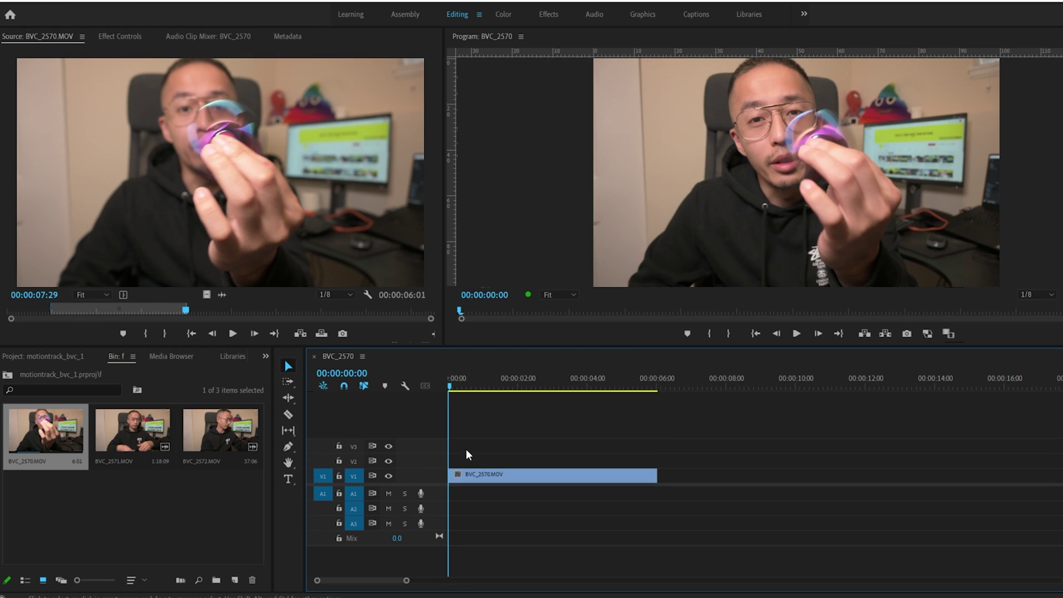
right_click(714, 148)
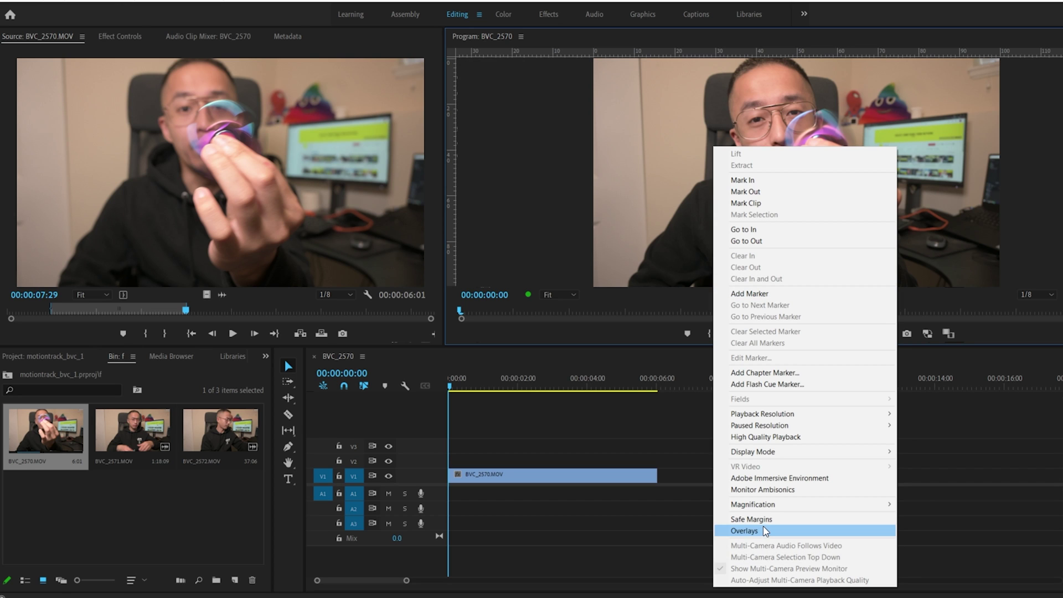
click(745, 530)
right_click(709, 258)
click(733, 546)
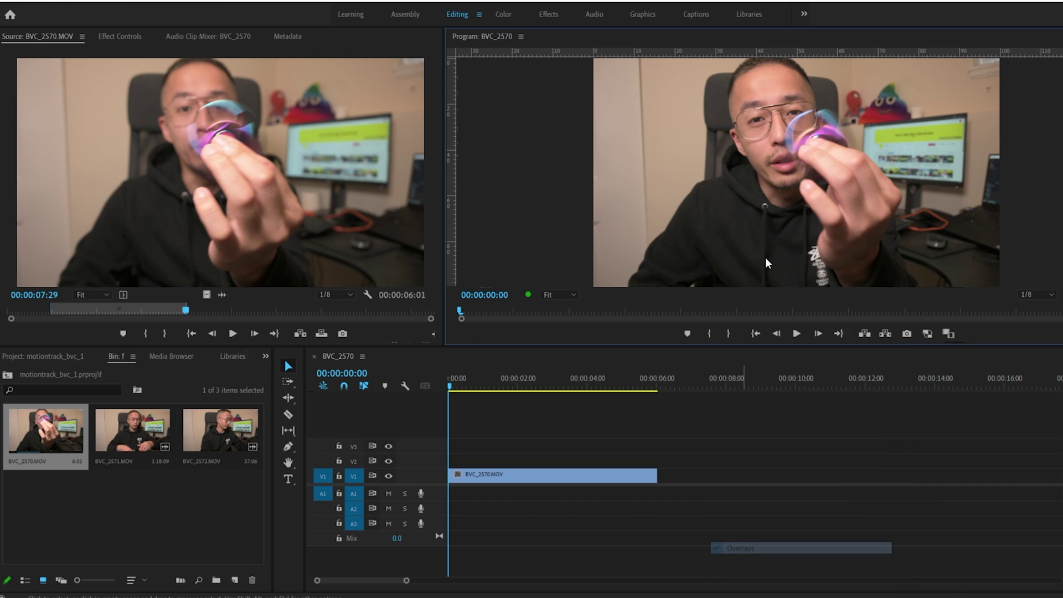
Turn on Safe Margins in the program monitor and add a horizontal and a vertical guide crossing at the frame's centre.
right_click(767, 259)
click(821, 536)
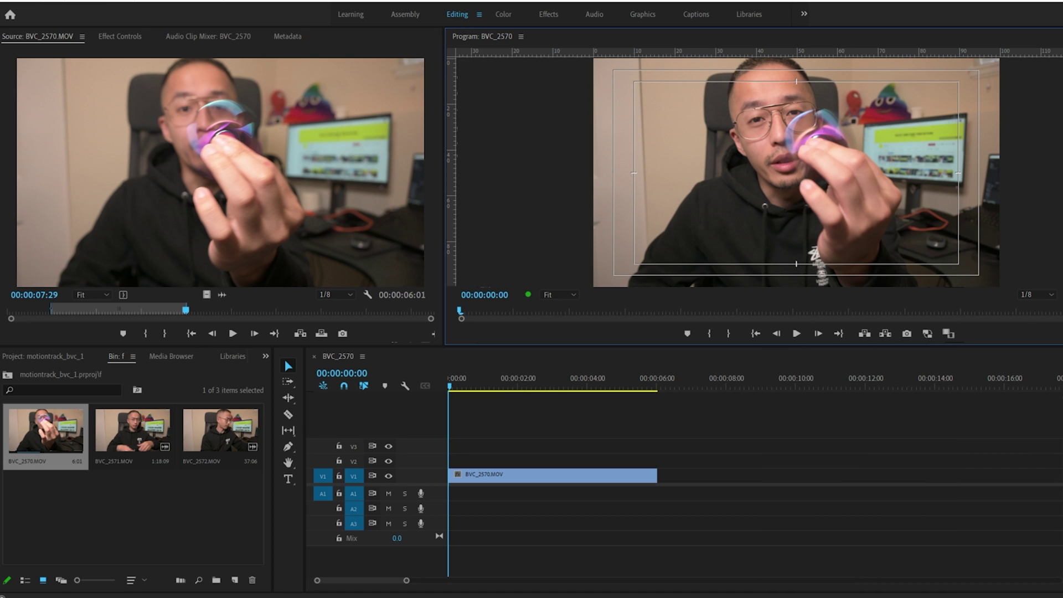
click(1062, 294)
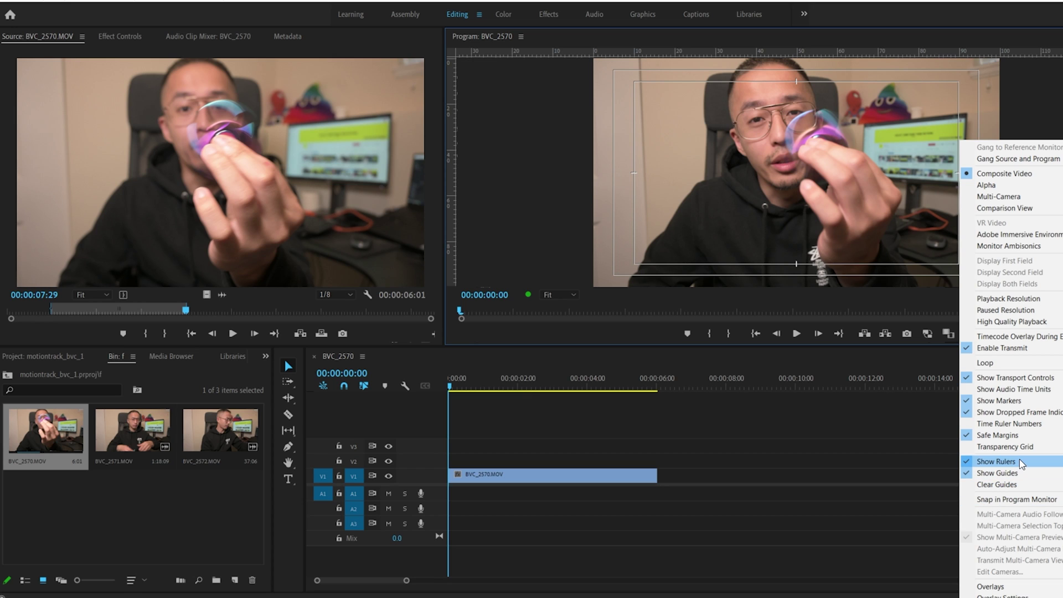
click(1014, 473)
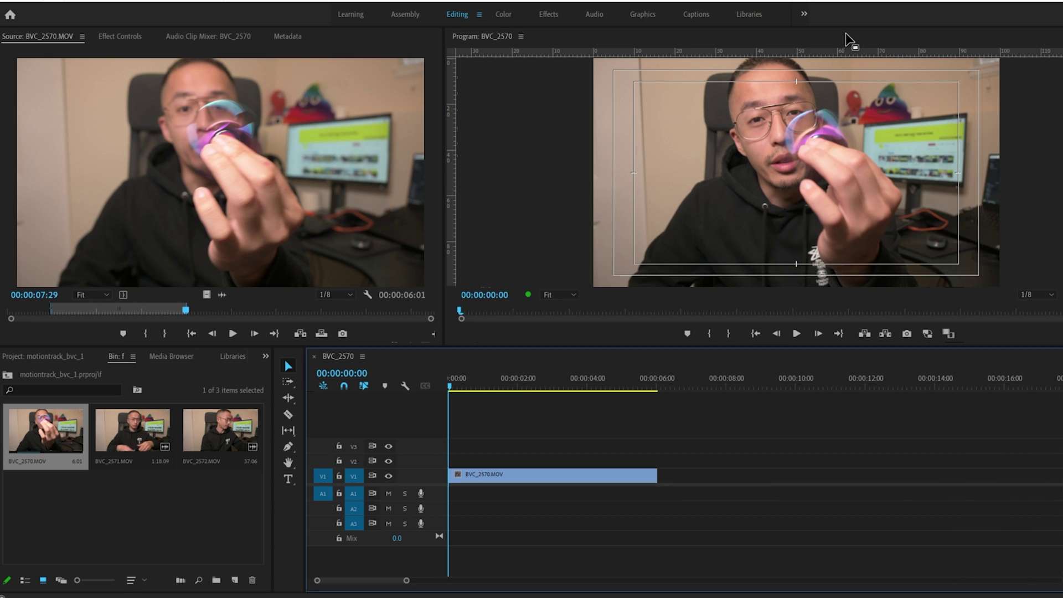
drag(796, 51, 778, 175)
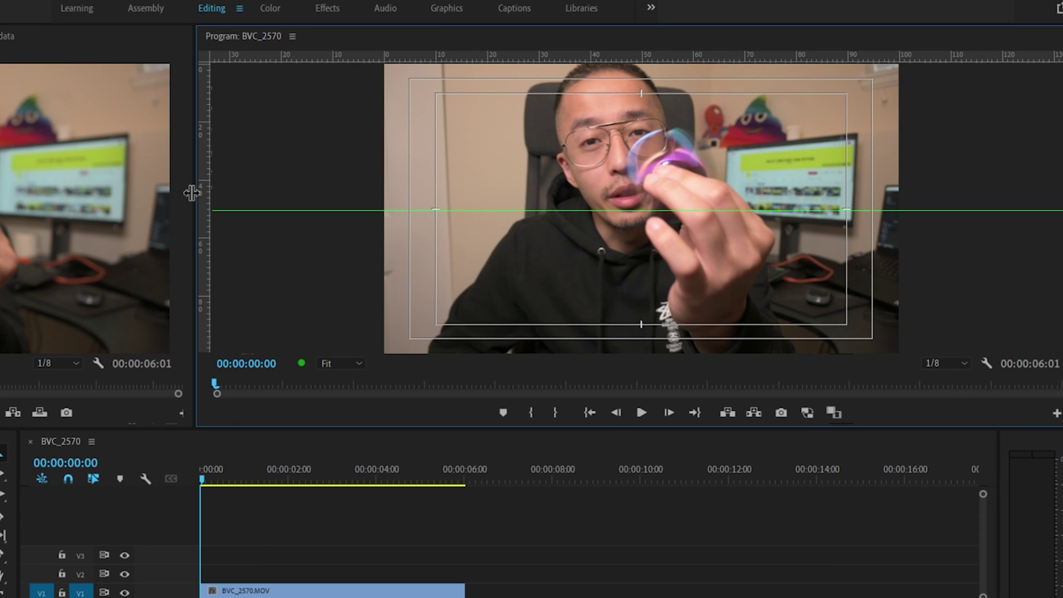
drag(480, 158, 640, 185)
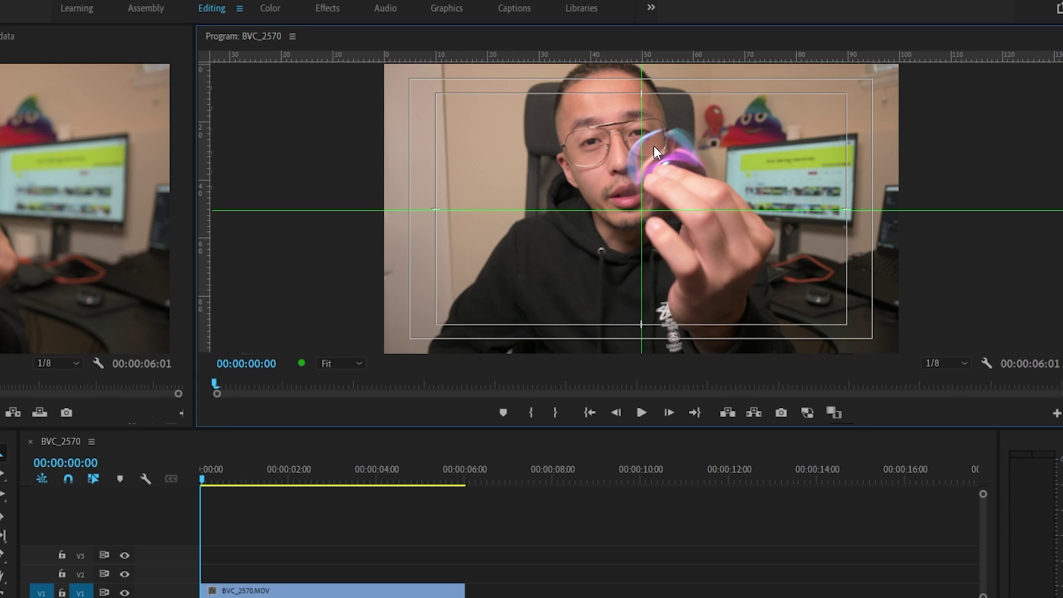
Keyframe the clip's Position and Scale at the first frame, with Scale 137 and Position 1671, 1443, centring the spinner on the guides.
click(238, 593)
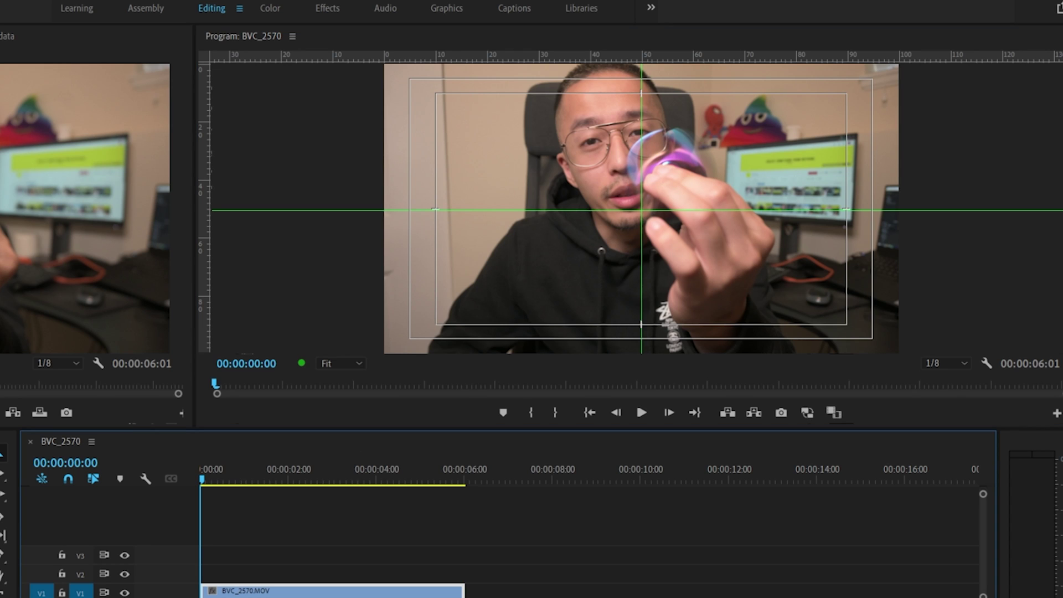
key(shift+5)
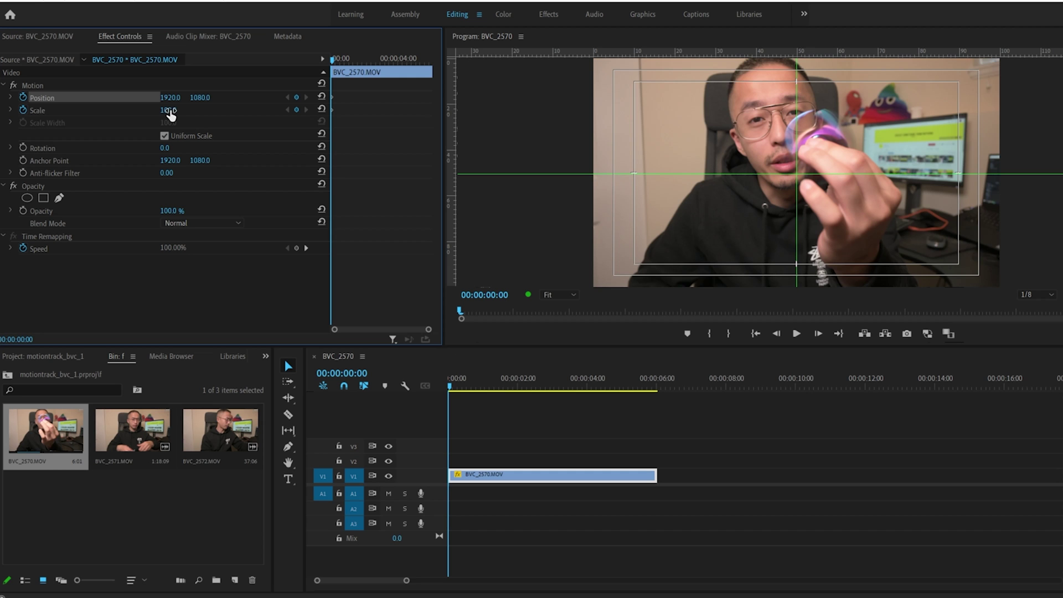
drag(169, 112, 393, 97)
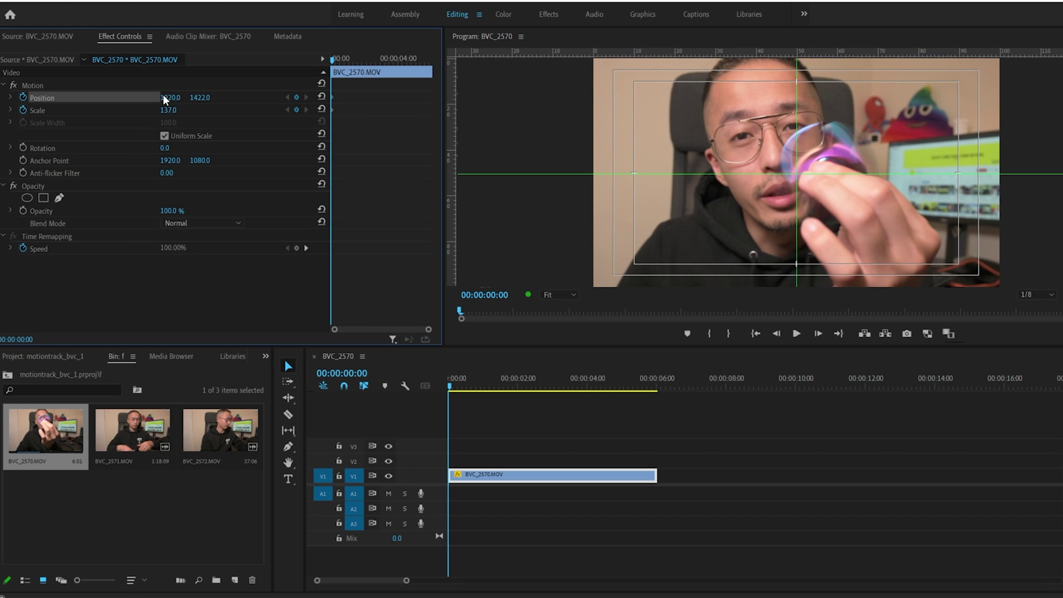
drag(166, 97, 33, 97)
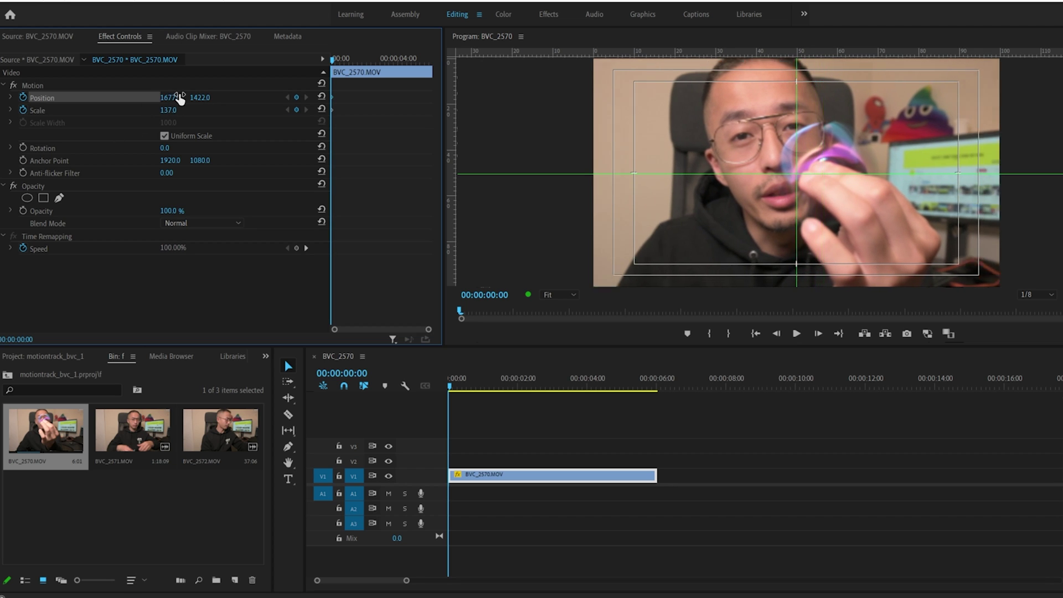
drag(206, 99, 167, 99)
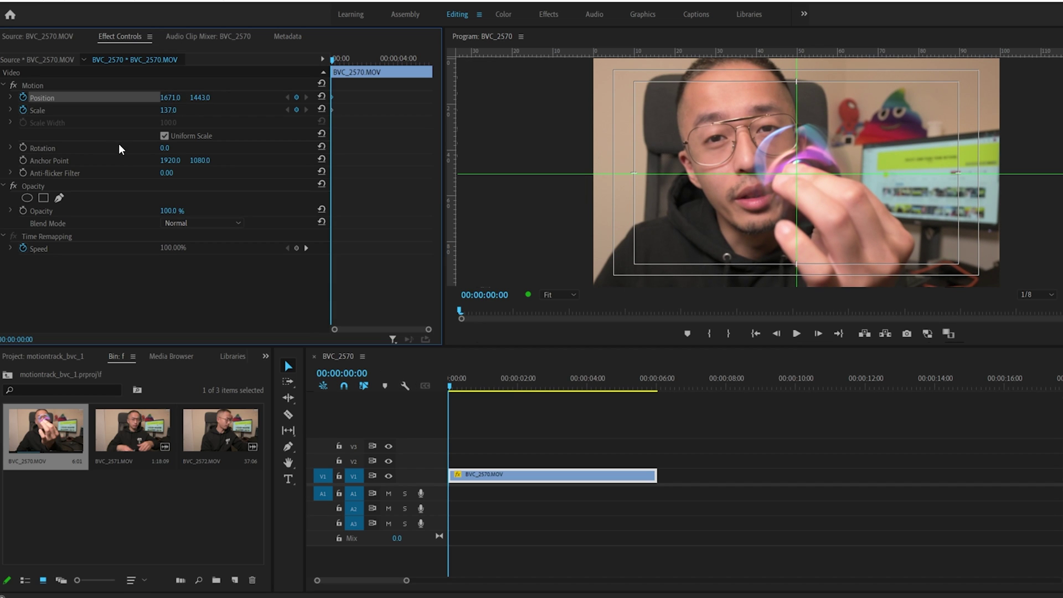
Select the clip's Motion and keyframe its Position frame by frame through 00:00:00:07, keeping the spinner centred on the crossing guides.
click(42, 85)
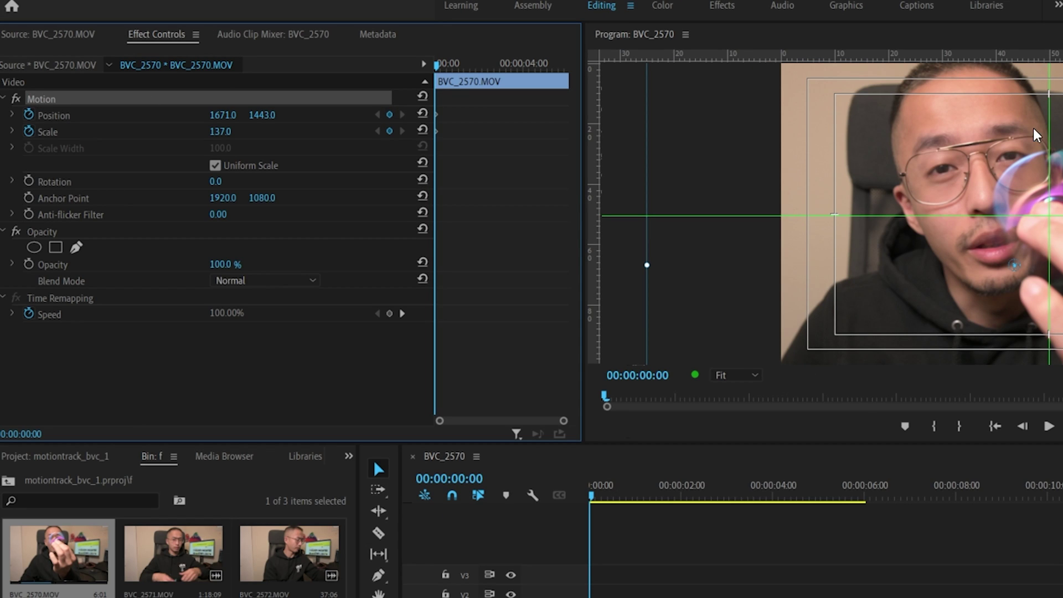
key(Right)
drag(1054, 216, 1051, 211)
key(Right)
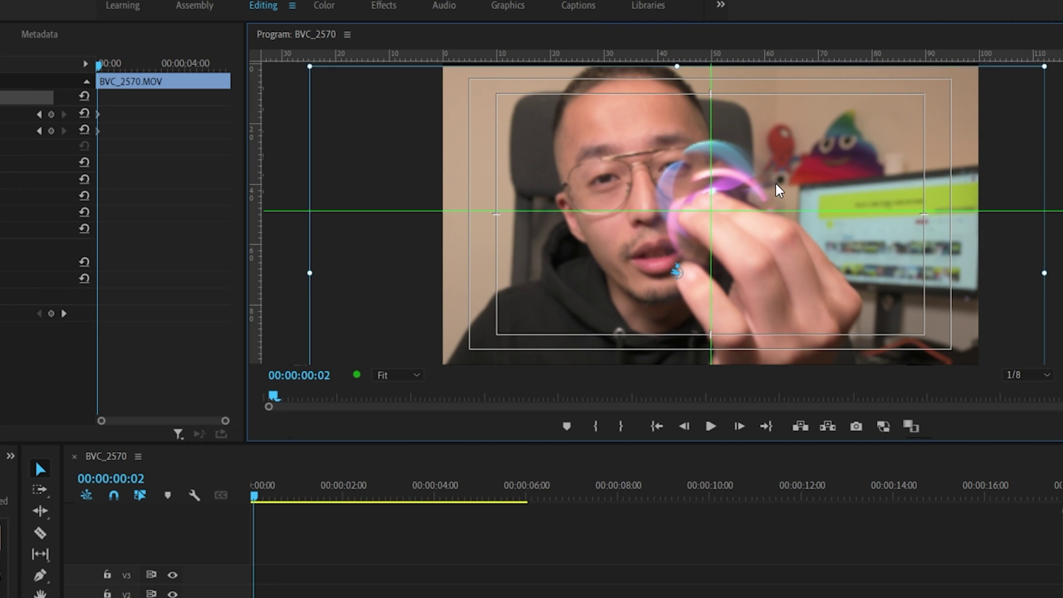
key(Right)
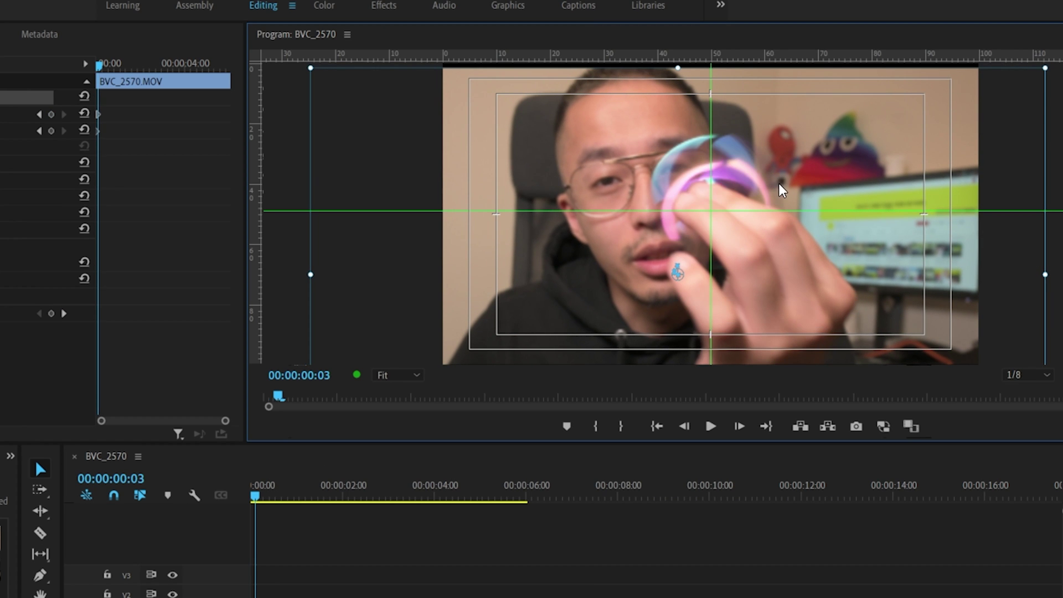
key(Right)
key(Right)
key(Right)
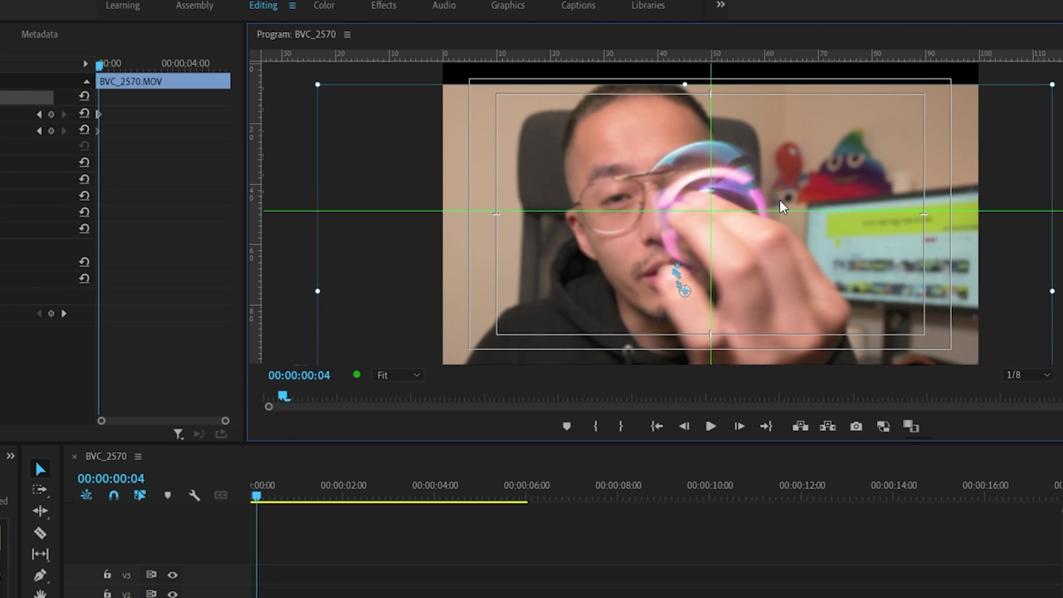
key(Right)
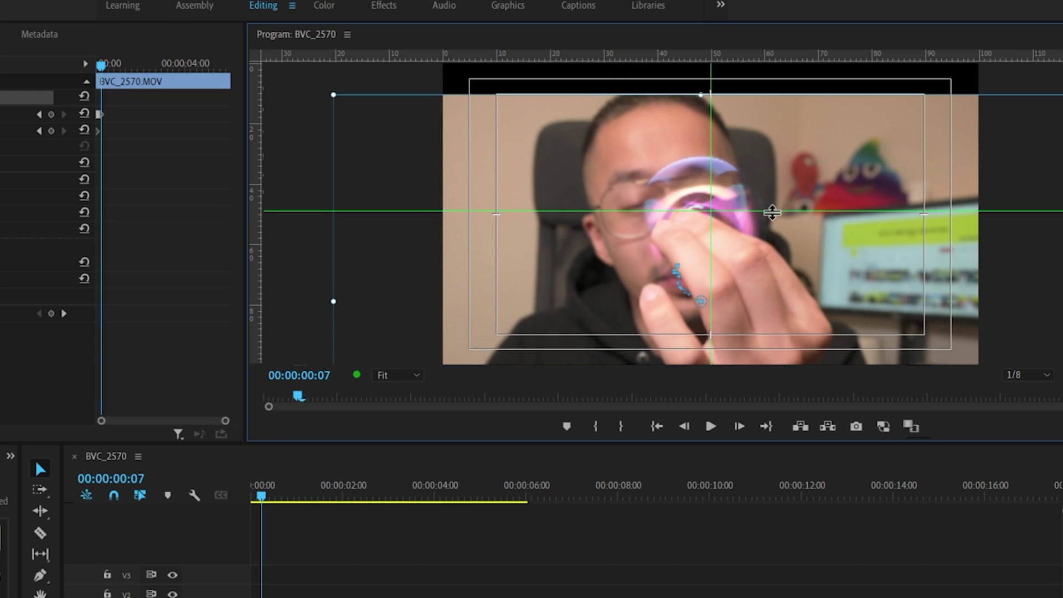
Continue the frame-by-frame Position keyframes from 00:00:00:08 to 00:00:00:14, moving the image so the spinner's hub sits on the guide crossing.
key(Right)
key(Right)
key(Right)
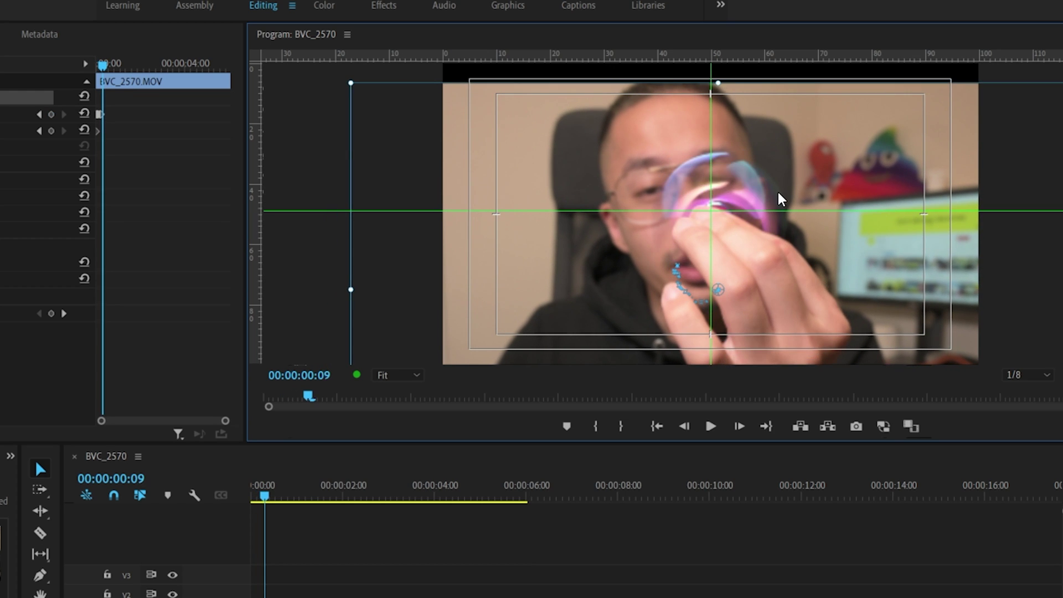
key(Right)
key(Right)
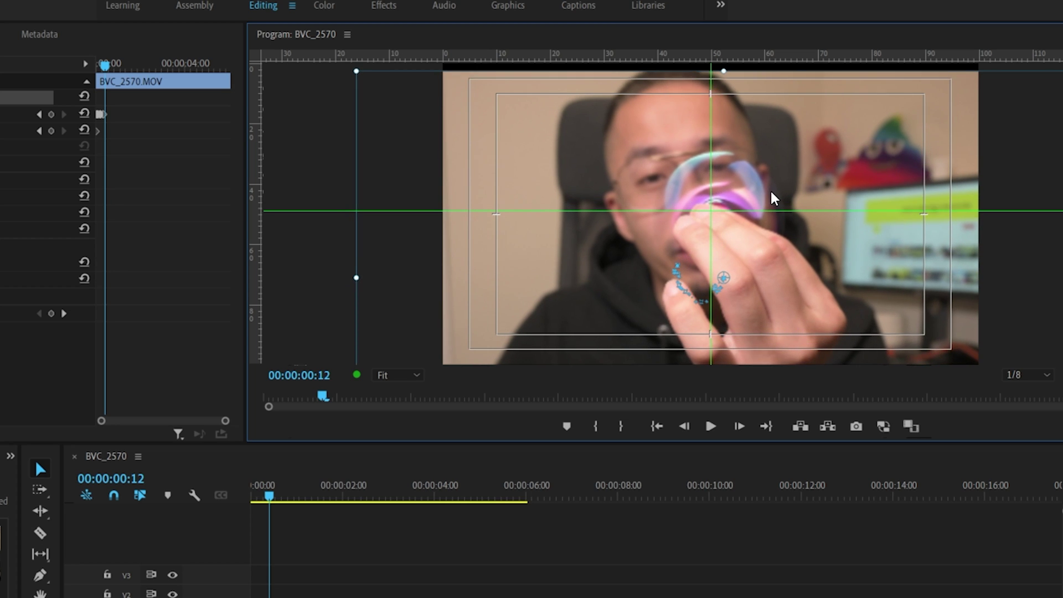
key(Right)
key(Right)
key(Right)
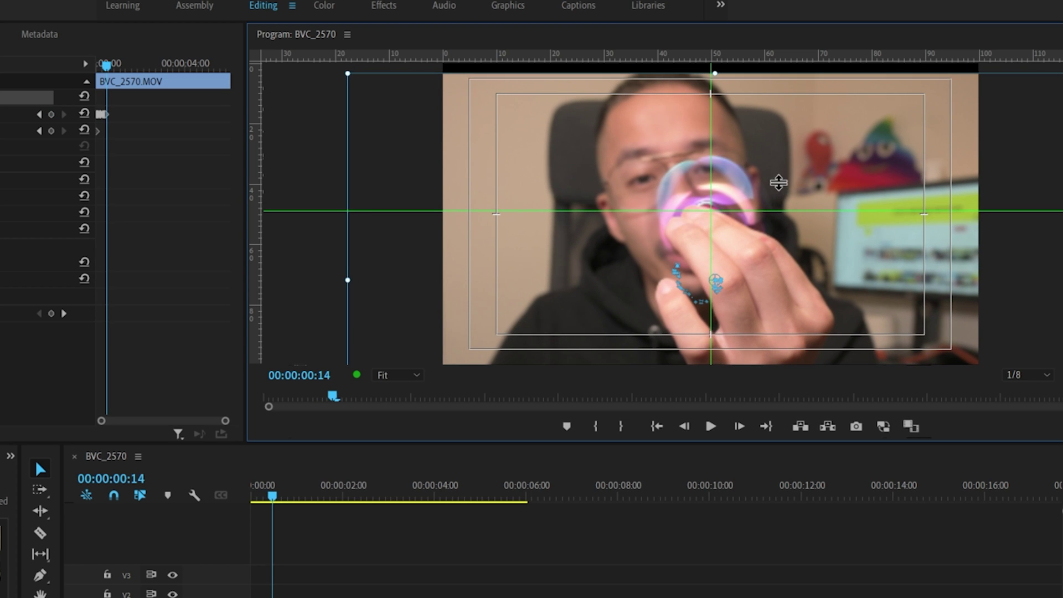
Keyframe the clip's Position frame by frame from 00:00:00:15 to about 00:00:01:03 to hold the spinner on the guides.
key(Right)
key(Right)
key(Right)
key(Right)
key(Right)
key(Right)
key(Right)
key(Right)
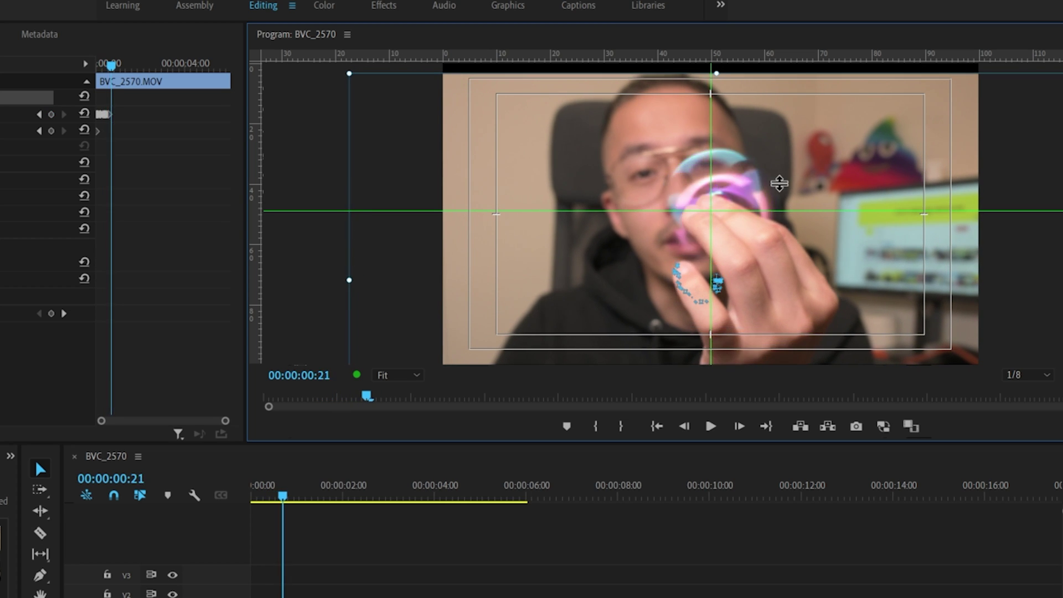
mouse_move(777, 187)
mouse_down()
mouse_move(763, 203)
mouse_move(777, 187)
mouse_up()
key(Right)
key(Right)
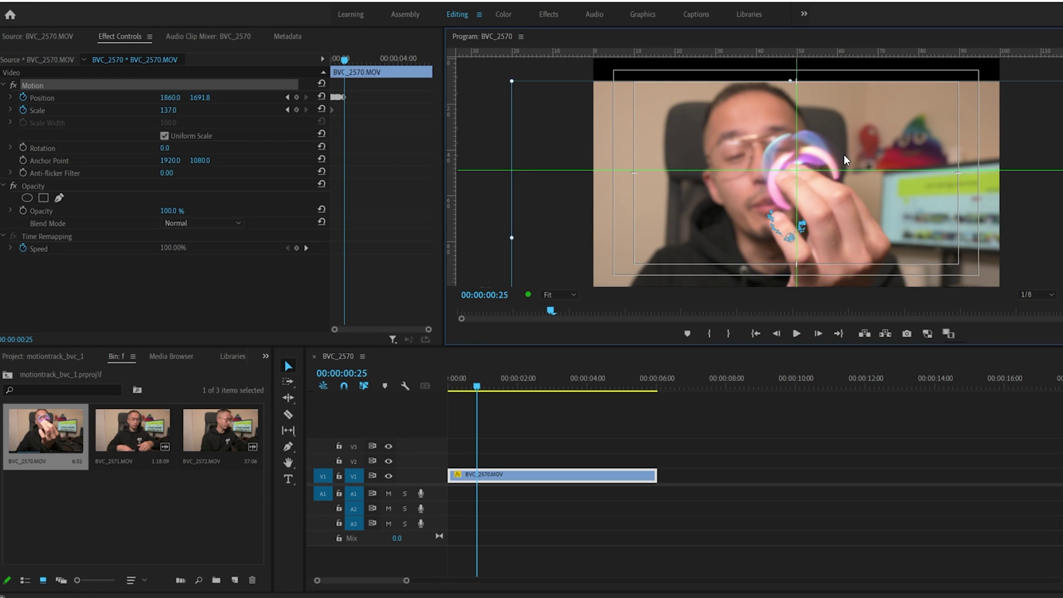
Extend the frame-by-frame Position tracking from 00:00:01:03 to 00:00:01:22, realigning the spinner with the guide crossing at each frame.
key(Right)
key(Right)
key(Right)
key(Right)
key(Right)
key(Right)
key(Right)
key(Right)
key(Right)
key(Right)
key(Right)
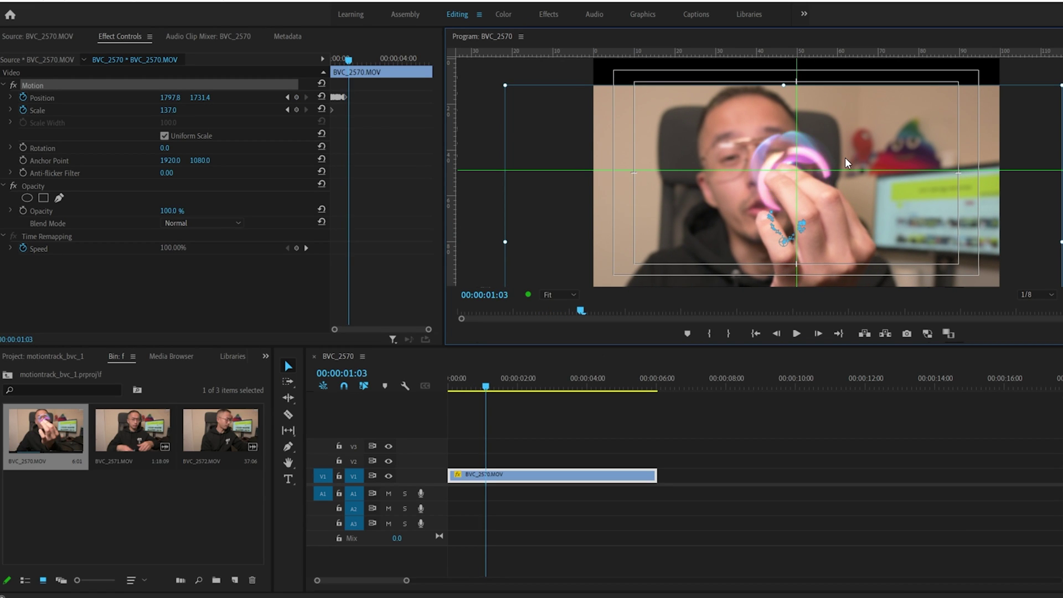
key(Right)
key(Right)
key(Right)
key(Right)
key(Right)
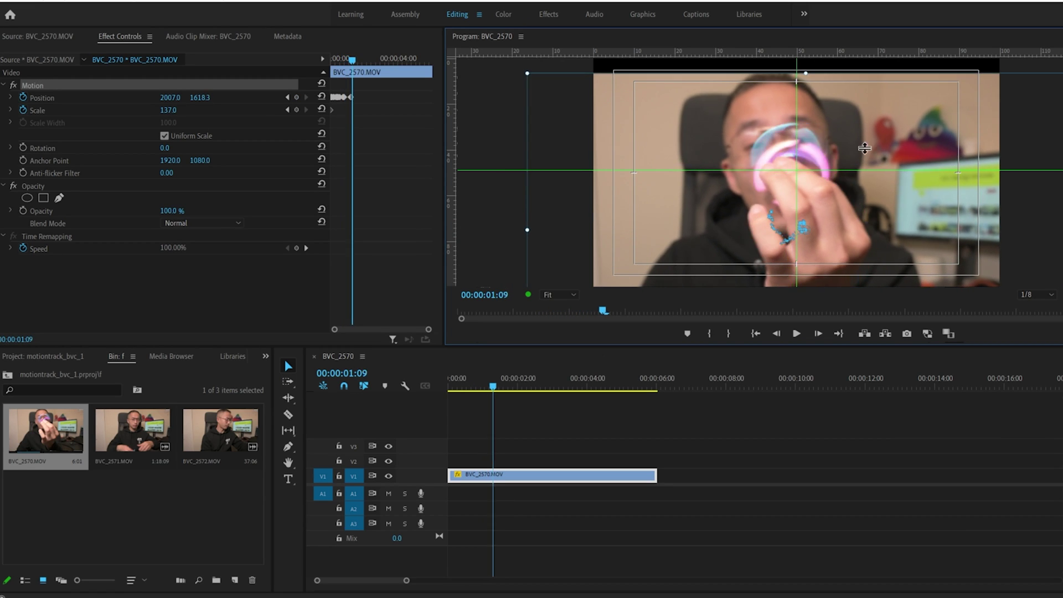
key(Right)
key(Right)
key(Right)
key(Right)
key(Right)
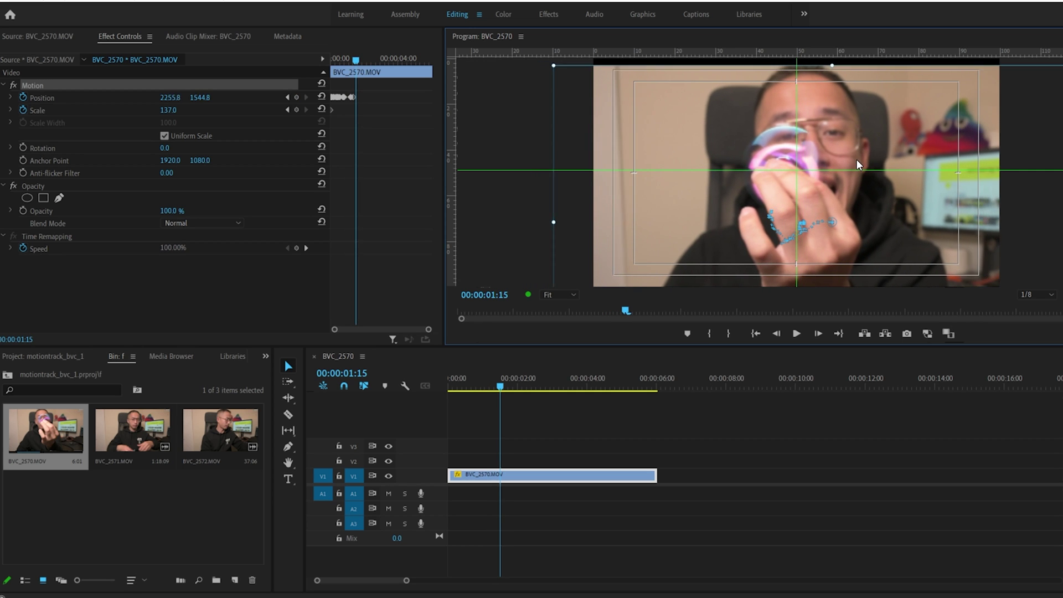
Reposition the clip on each frame from 00:00:01:22 to 00:00:01:29 so the spinner's centre stays on the guides.
key(Right)
key(Right)
key(Right)
key(Right)
key(Right)
key(Right)
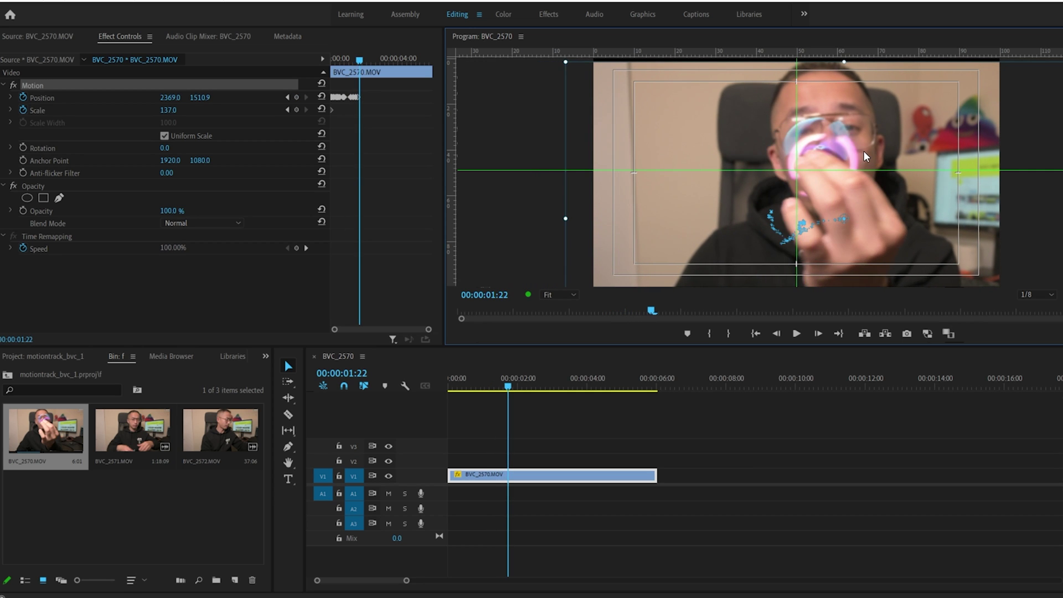
key(Right)
key(Right)
key(Right)
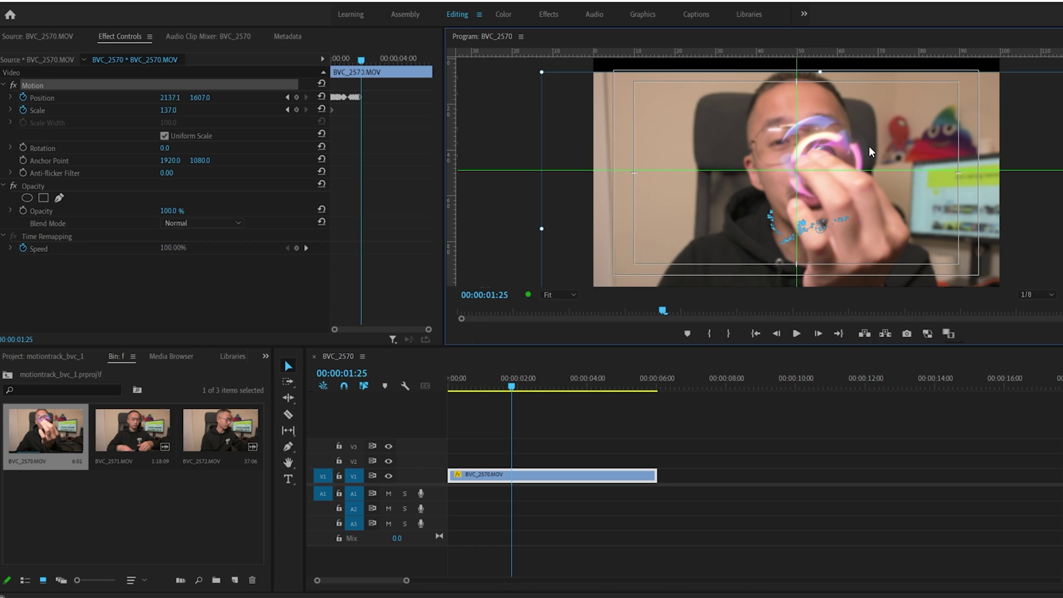
key(Right)
key(Right)
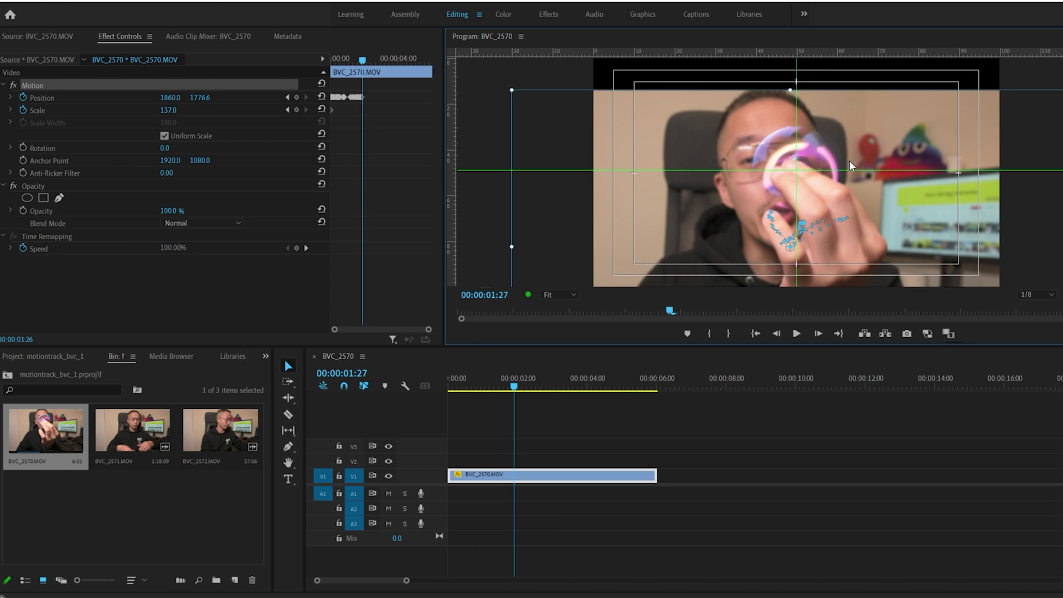
Keep tracking the spinner with Position keyframes up to 00:00:02:08, setting Position to 2029.6, 1782.3 at 00:00:02:05.
key(Right)
key(Right)
key(Right)
key(Right)
key(Right)
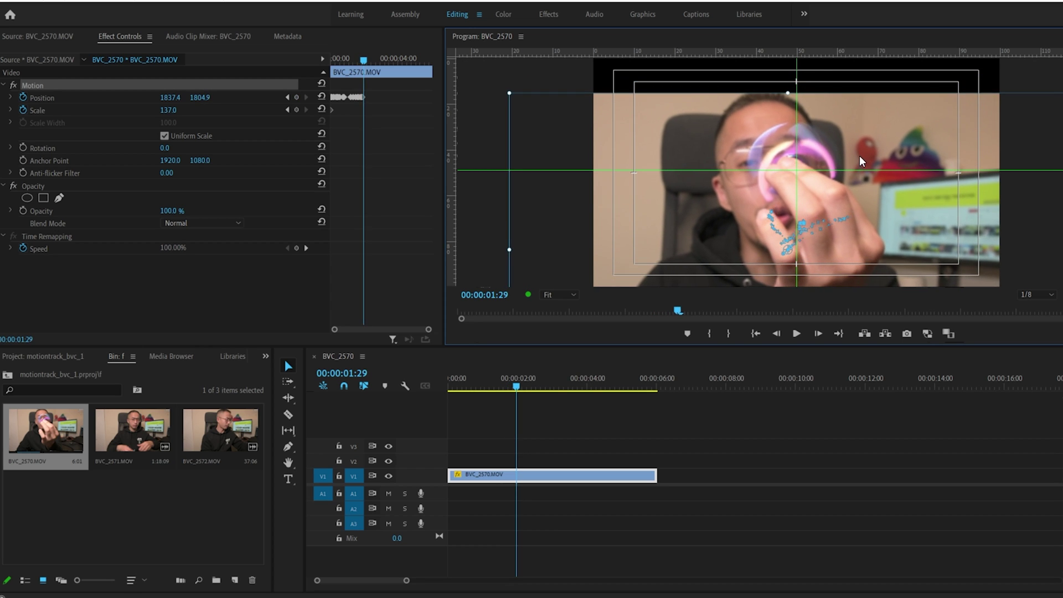
key(Right)
key(Right)
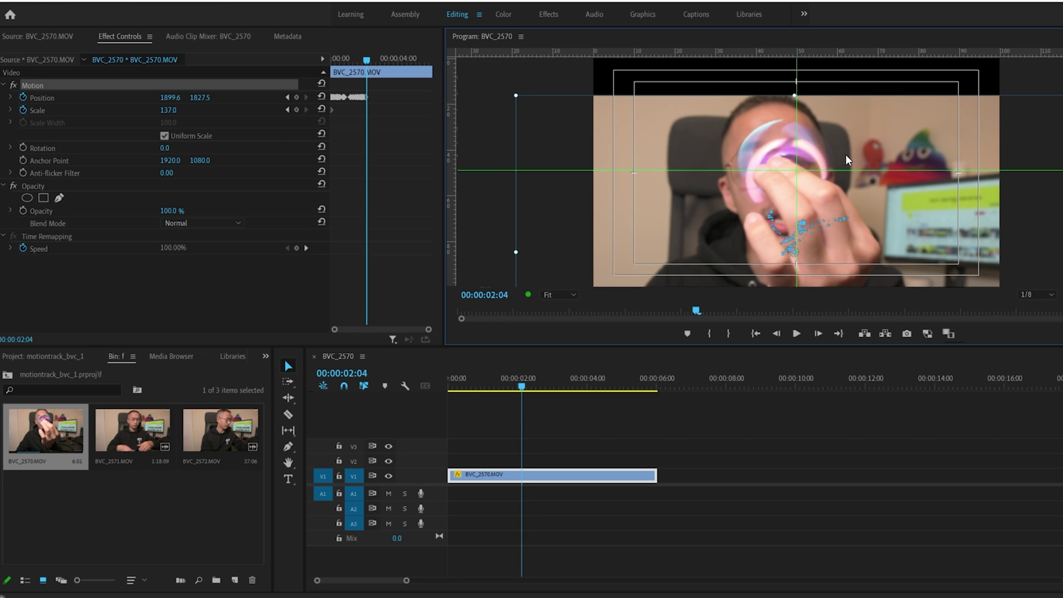
key(Right)
key(Right)
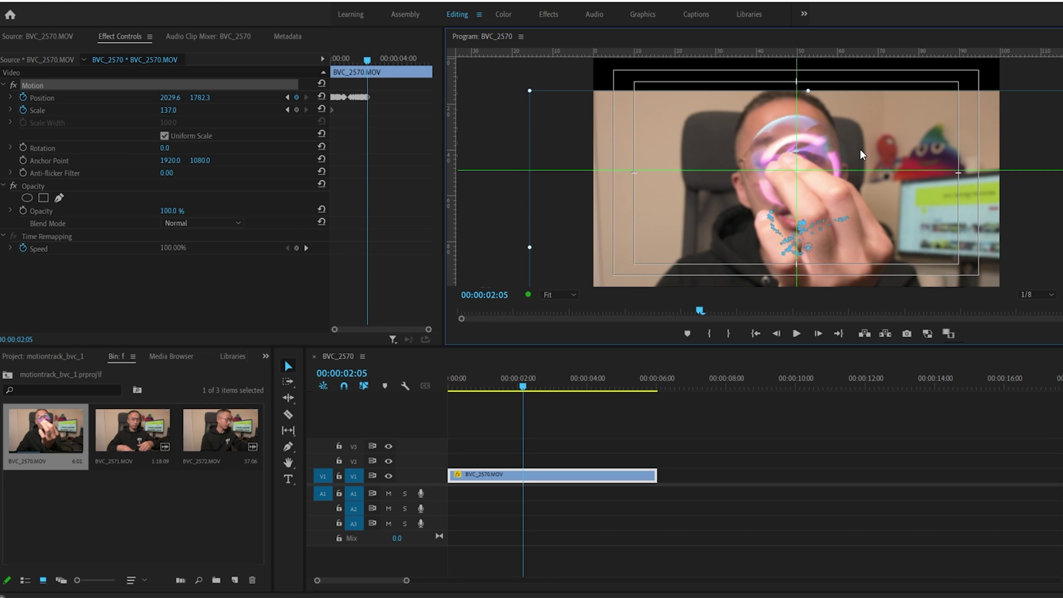
Track the spinner frame by frame from 00:00:02:08 to 00:00:03:06, ending with a Position keyframe of 2057.9, 1725.7.
key(Right)
key(Right)
key(Right)
key(Right)
key(Right)
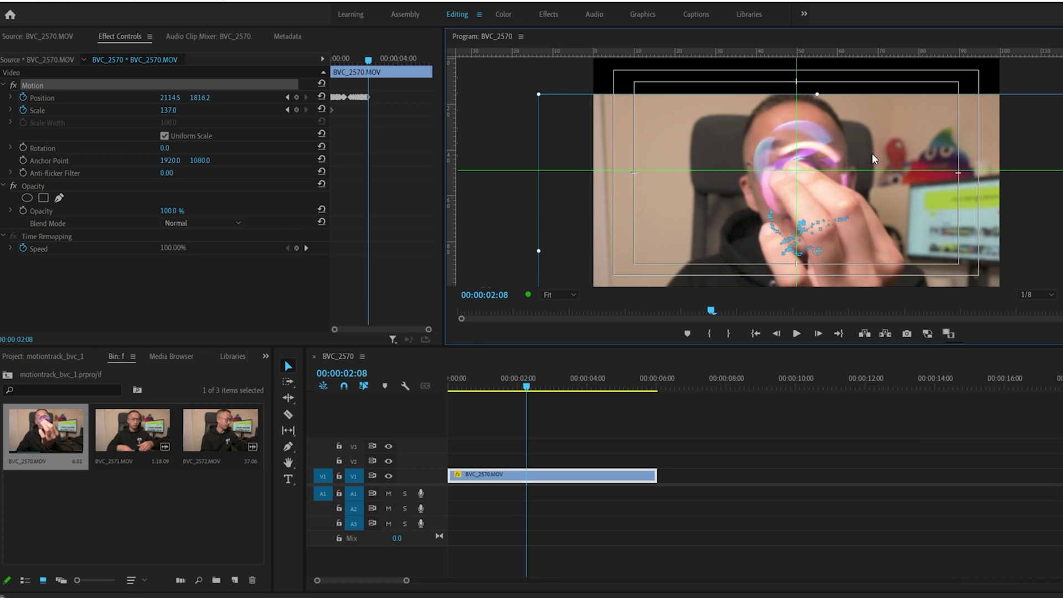
key(Right)
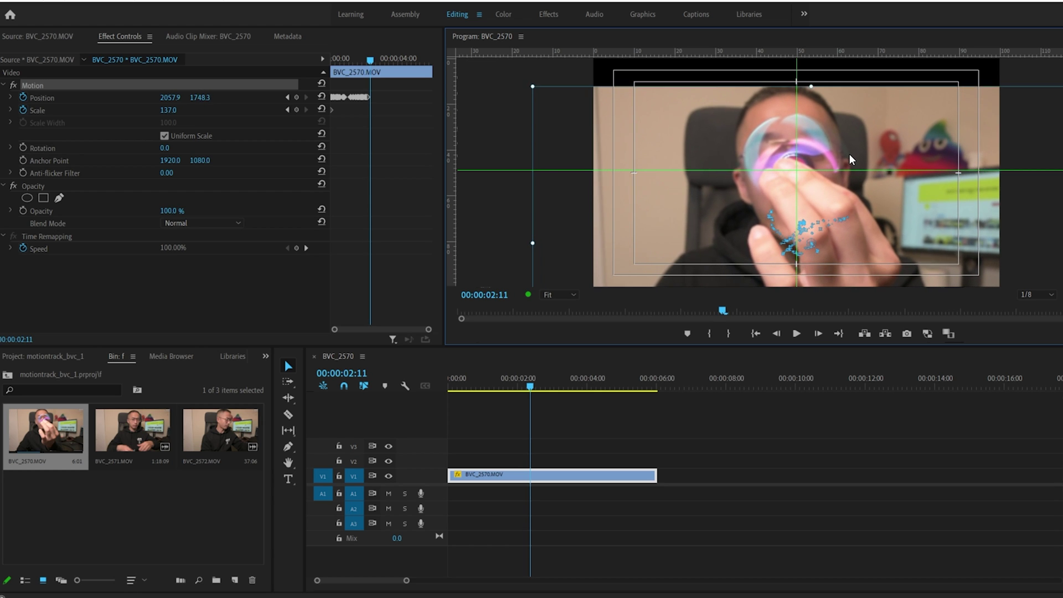
key(Right)
key(Right)
key(Right)
key(Right)
key(Right)
key(Right)
key(Right)
key(Right)
key(Right)
key(Right)
key(Right)
key(Right)
key(Right)
key(Right)
key(Right)
key(Right)
key(Right)
key(Right)
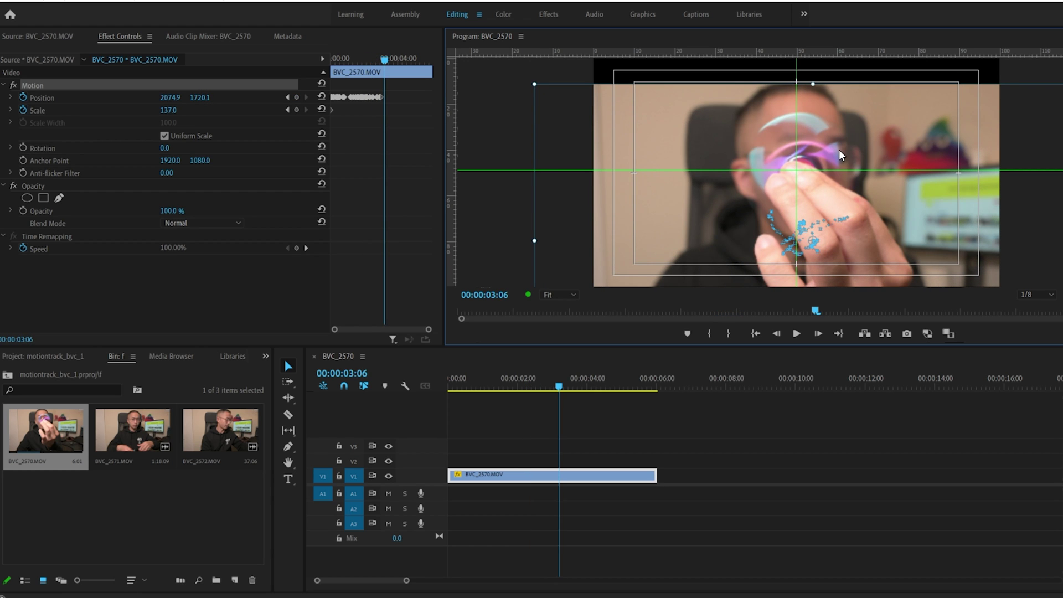
Turn off keyframing for Scale and play the clip from the start to check the spinner tracking.
click(22, 111)
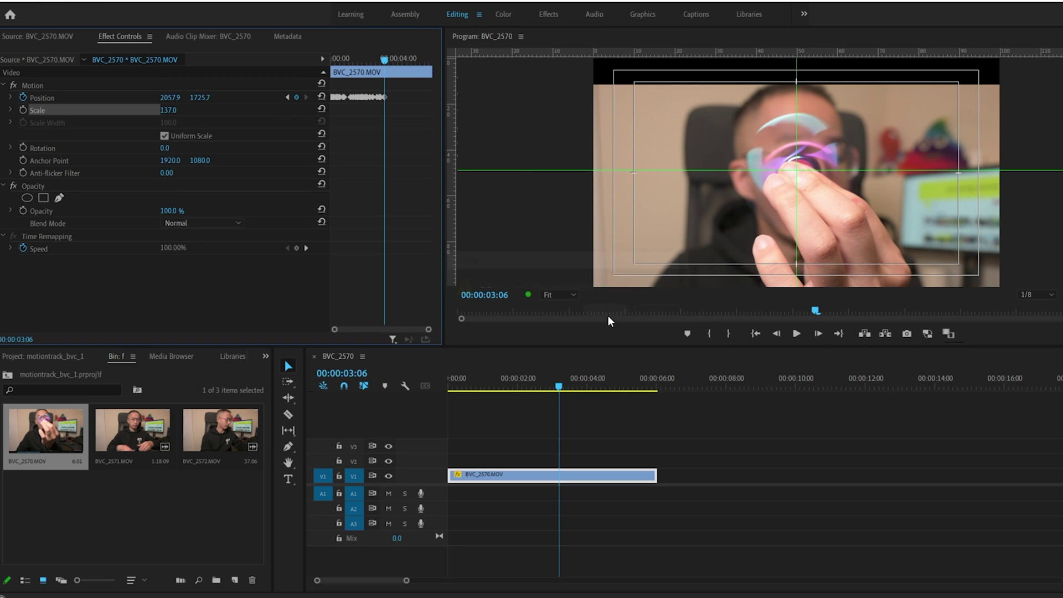
drag(529, 387, 414, 407)
key(space)
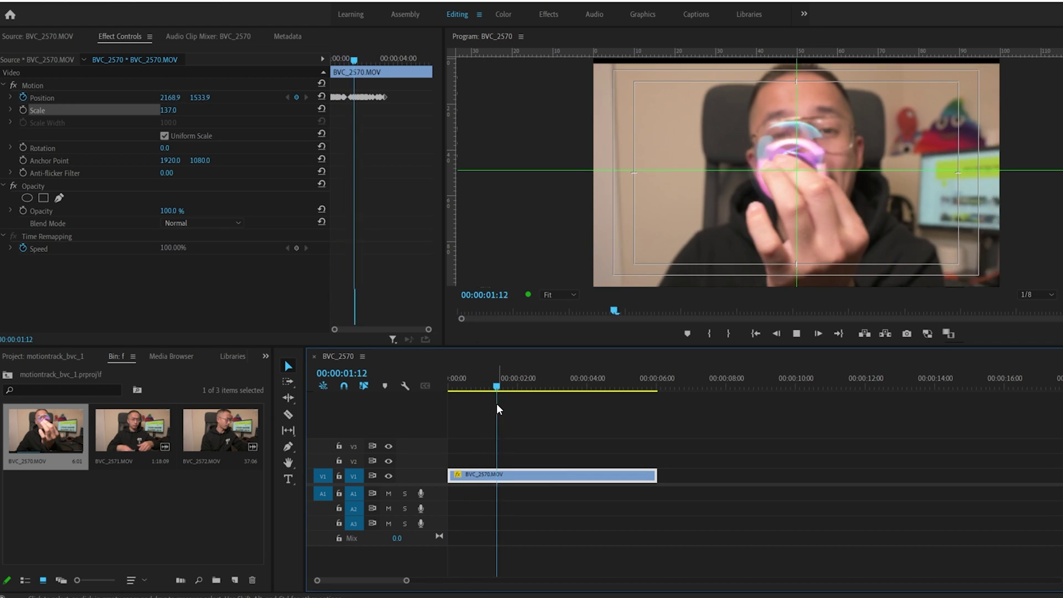
key(space)
key(space)
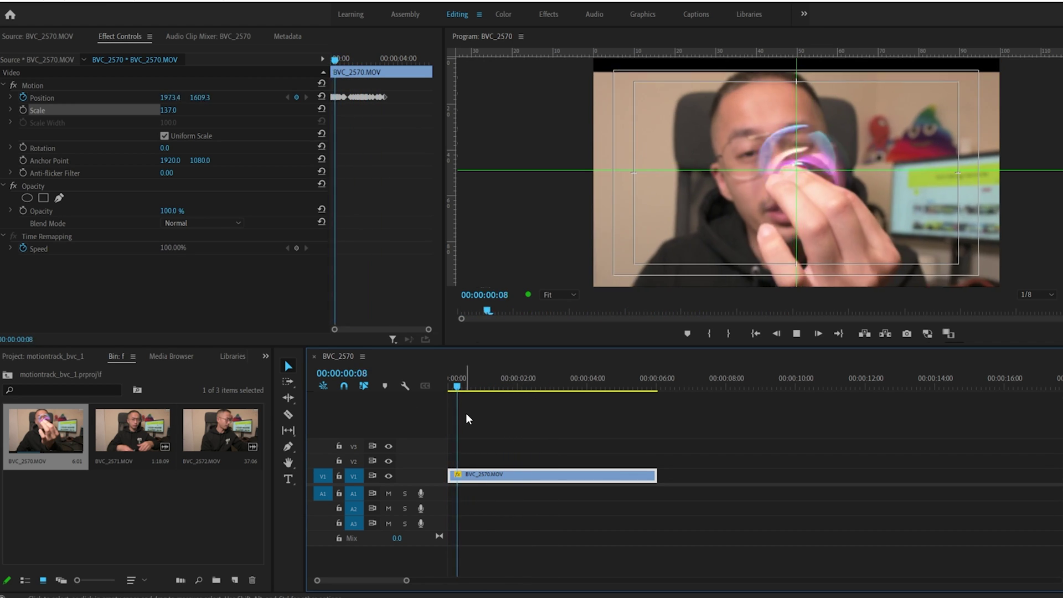
key(space)
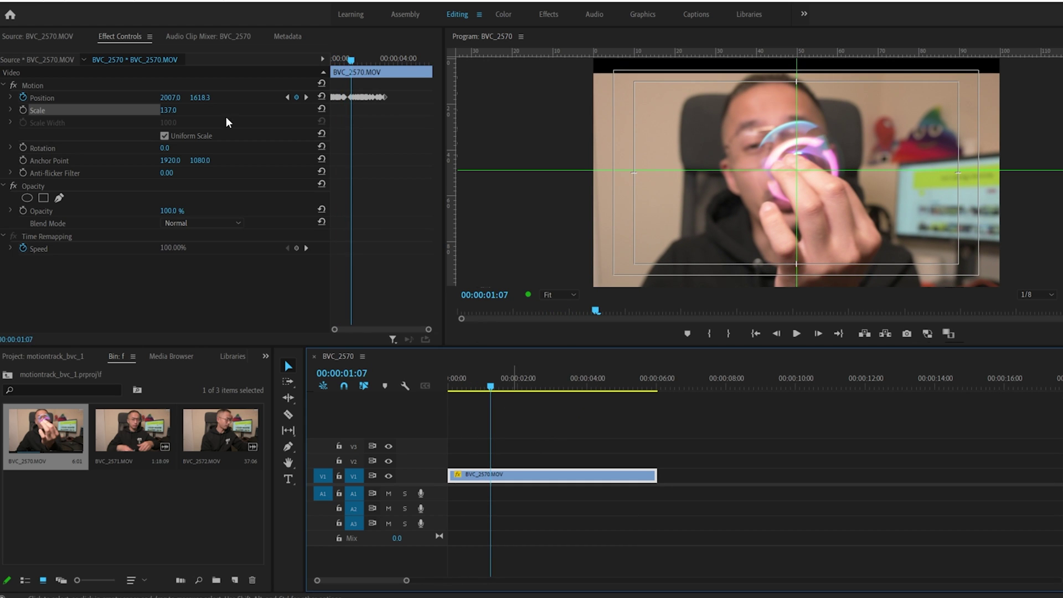
Set the clip's Scale to 149 and play it from the start to check for black edges.
drag(166, 110, 172, 109)
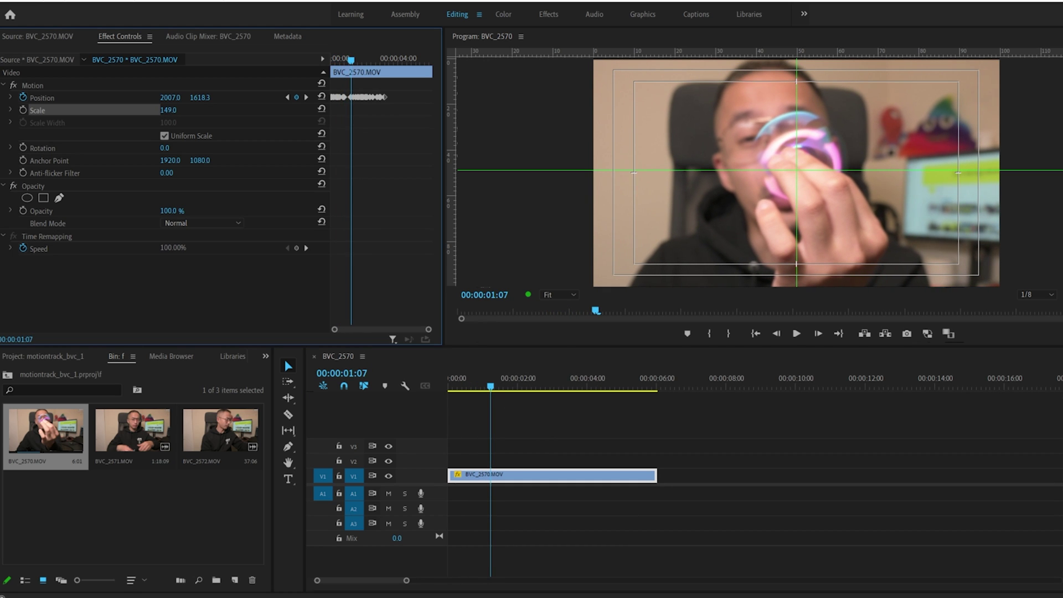
drag(490, 383, 401, 394)
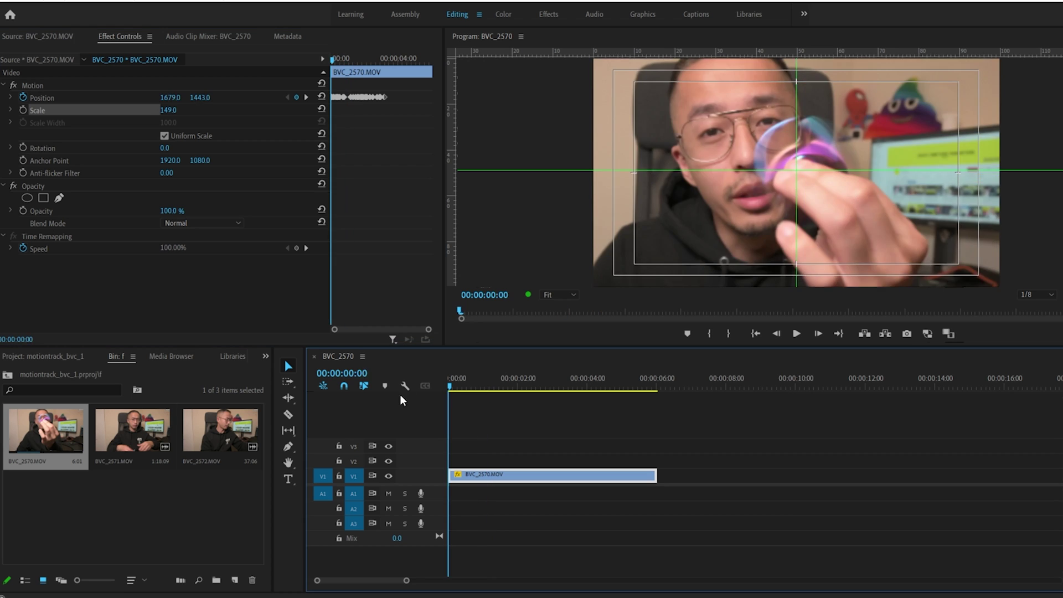
key(space)
Set the clip's Scale to 168 and play the tracked section again.
key(space)
drag(169, 109, 179, 109)
click(383, 406)
key(space)
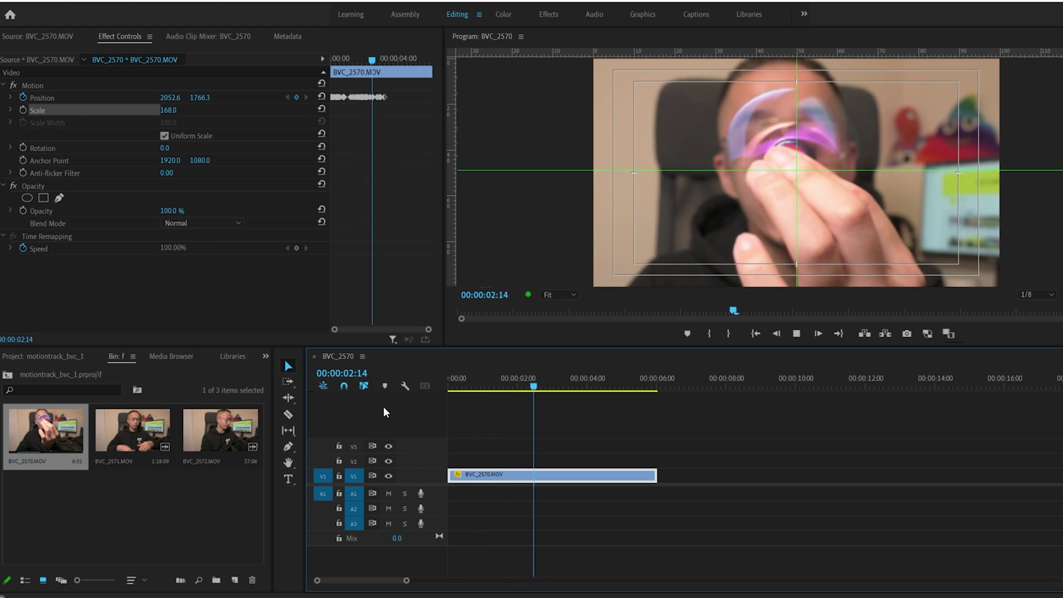
key(space)
Set the clip's Scale to 183, play it from the start, and return the playhead to 00:00:00:00.
drag(168, 110, 676, 403)
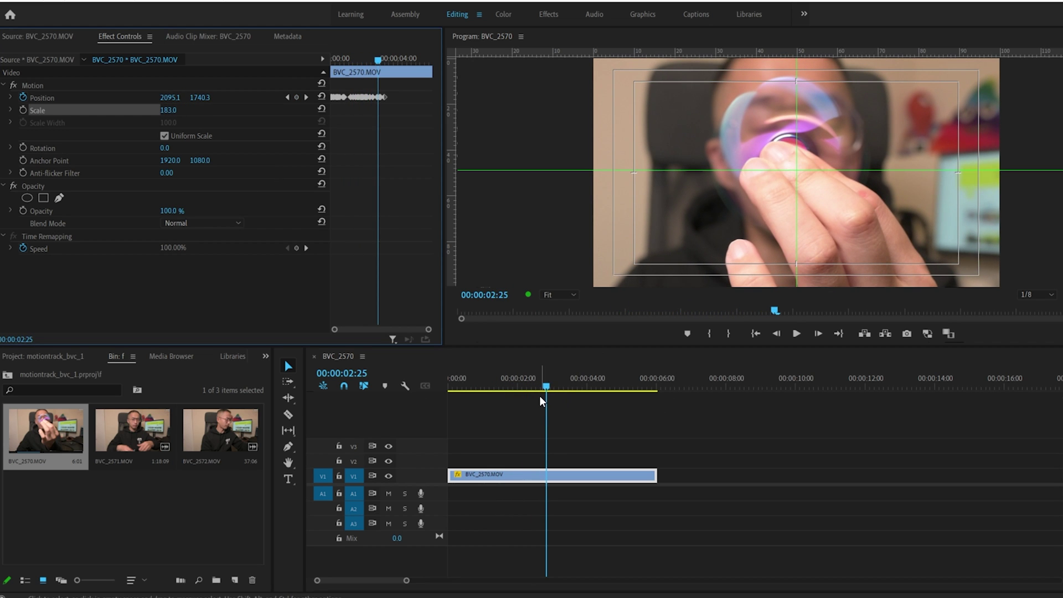
click(397, 424)
key(Home)
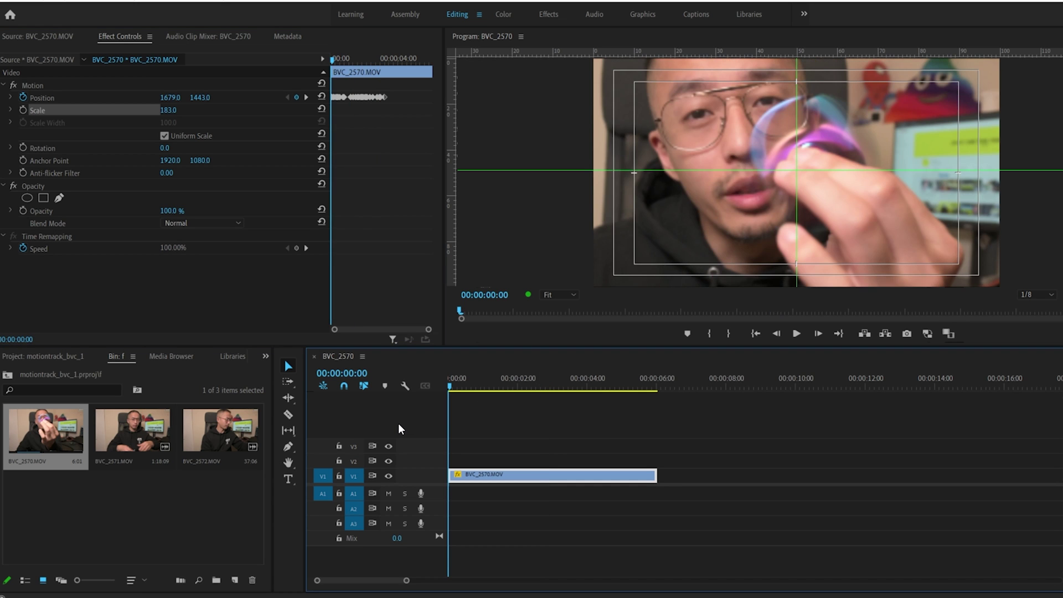
key(space)
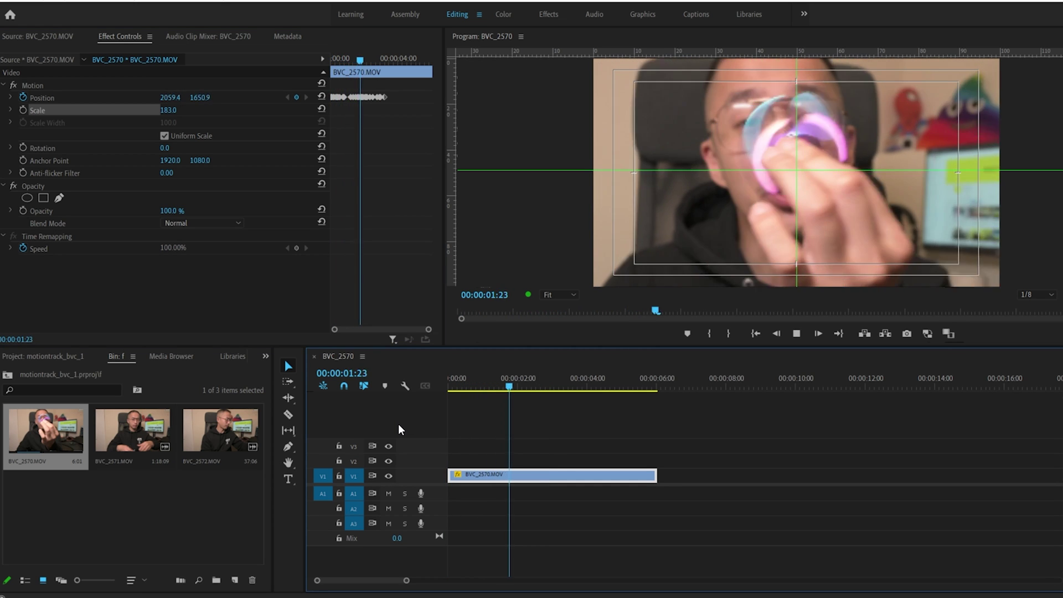
key(space)
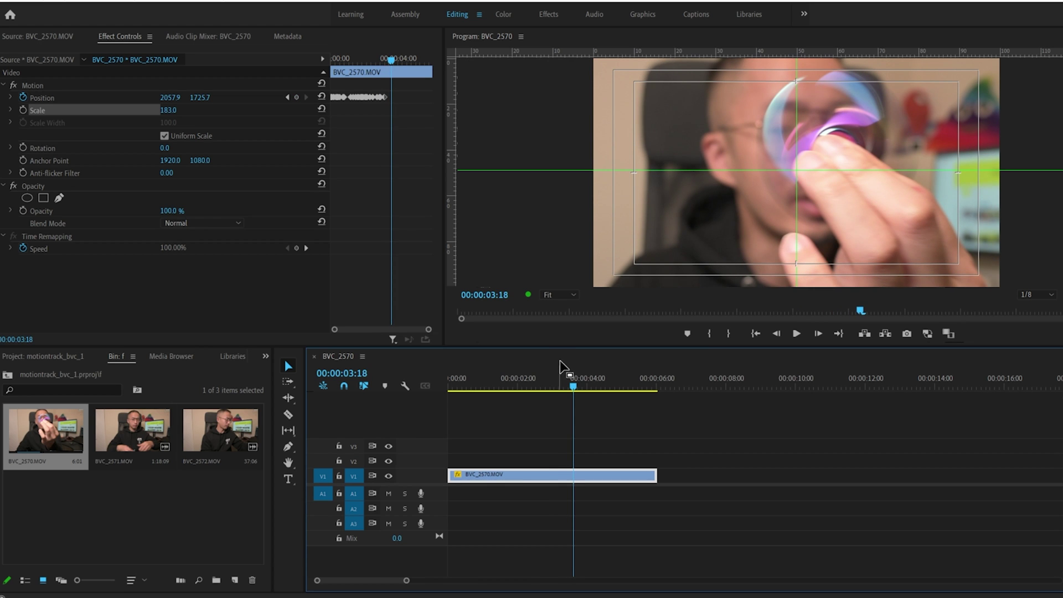
drag(554, 379, 390, 420)
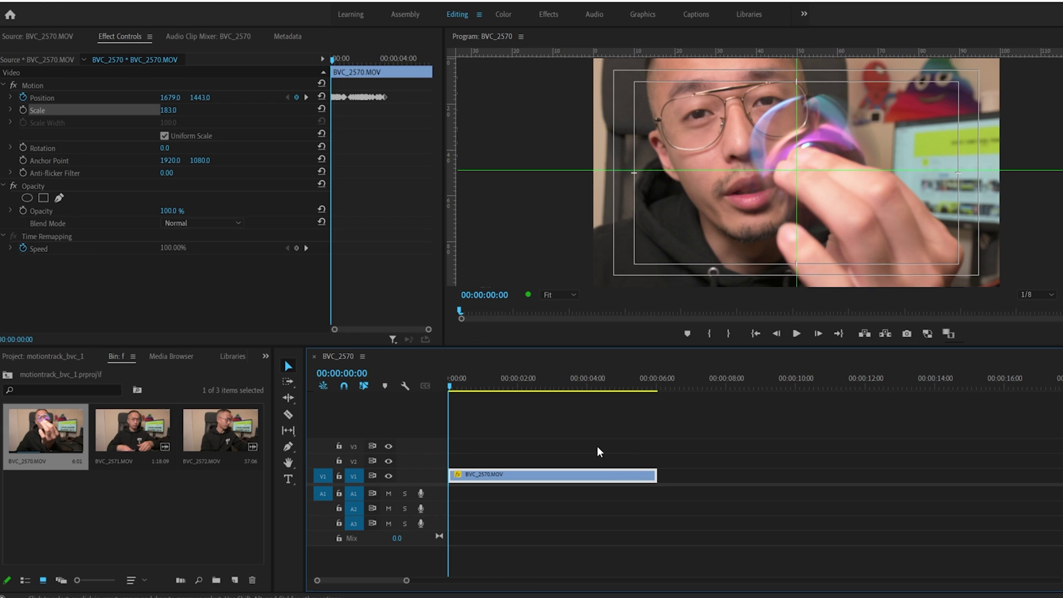
Delete the tracked clip from track V1 and place a fresh copy of BVC_2570.MOV on track V2, starting at 00:00:00:00.
click(539, 463)
double_click(502, 474)
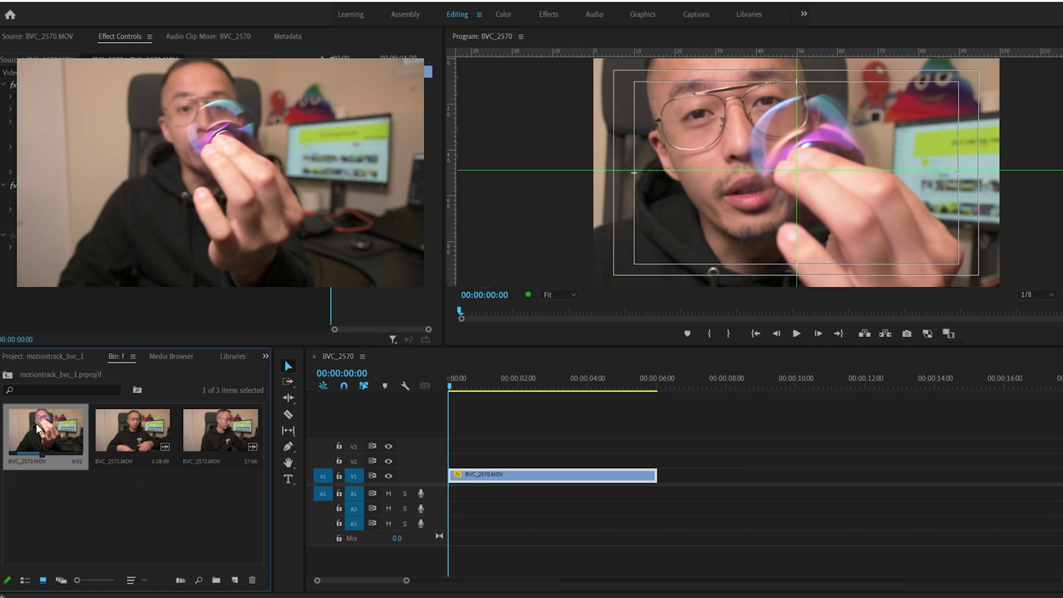
key(Delete)
drag(205, 294, 458, 469)
drag(214, 283, 432, 462)
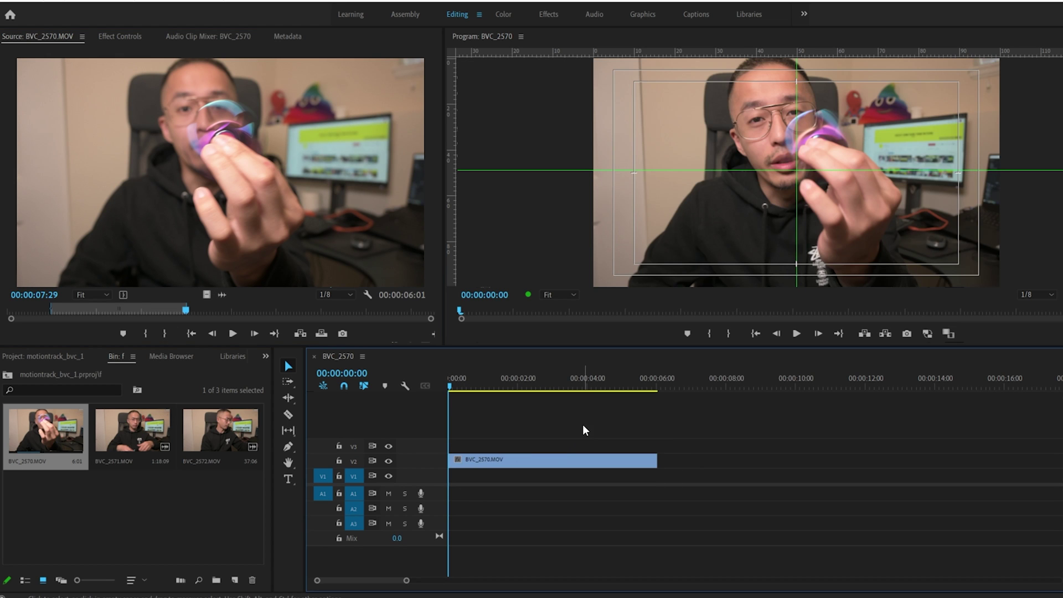
Replace the BVC_2570.MOV clip on V2 with a linked After Effects composition and start Track Motion on its layer.
right_click(540, 463)
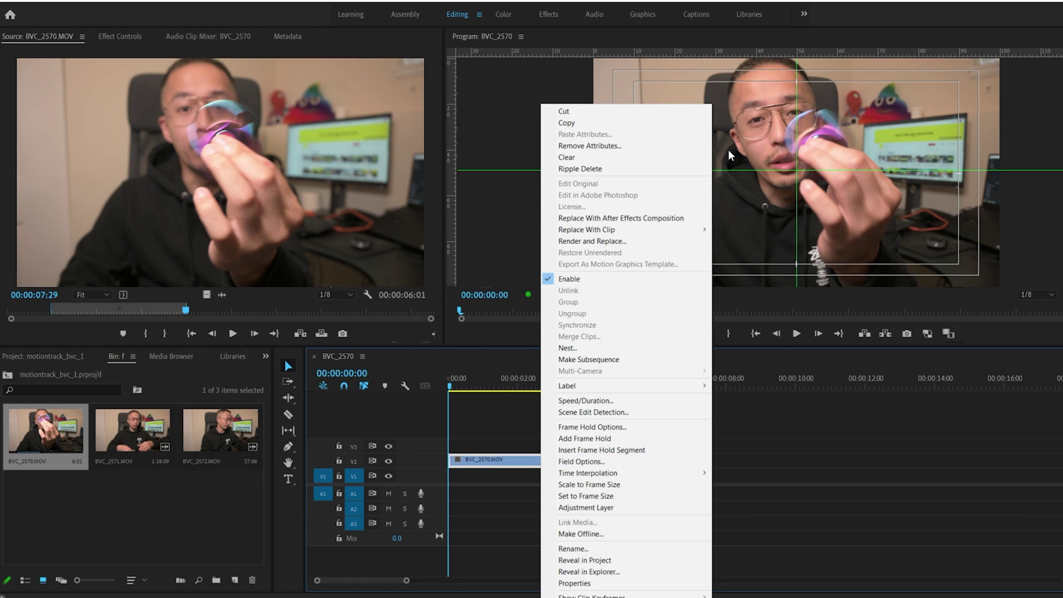
click(596, 217)
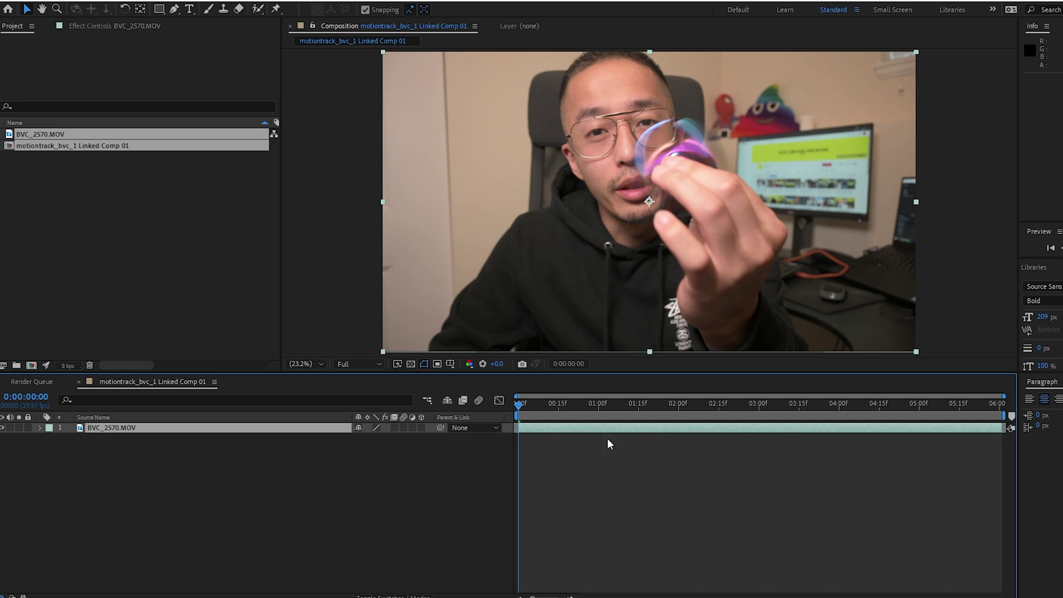
right_click(571, 423)
right_click(566, 429)
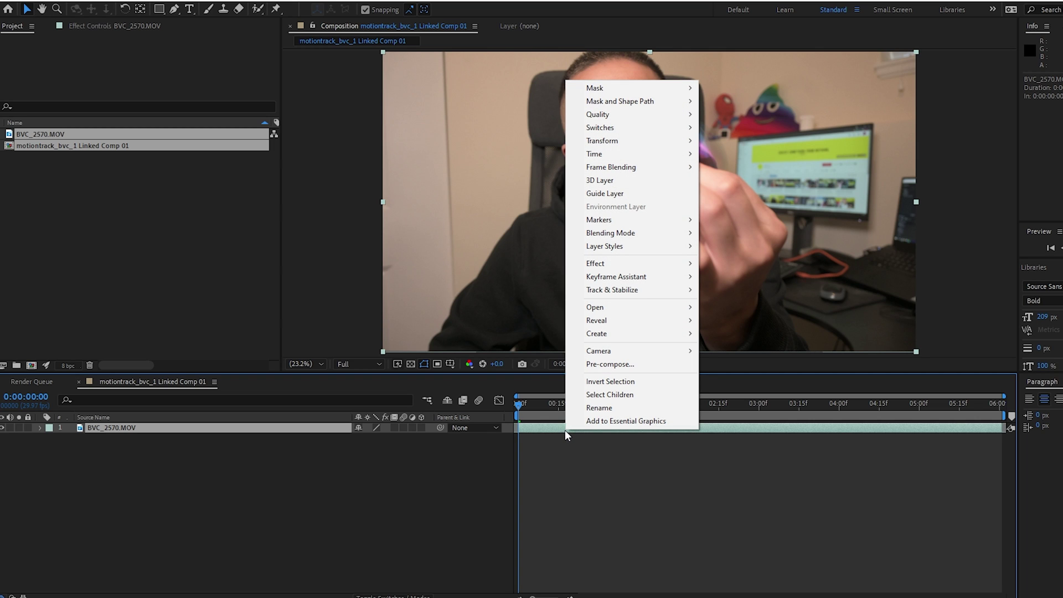
mouse_move(664, 290)
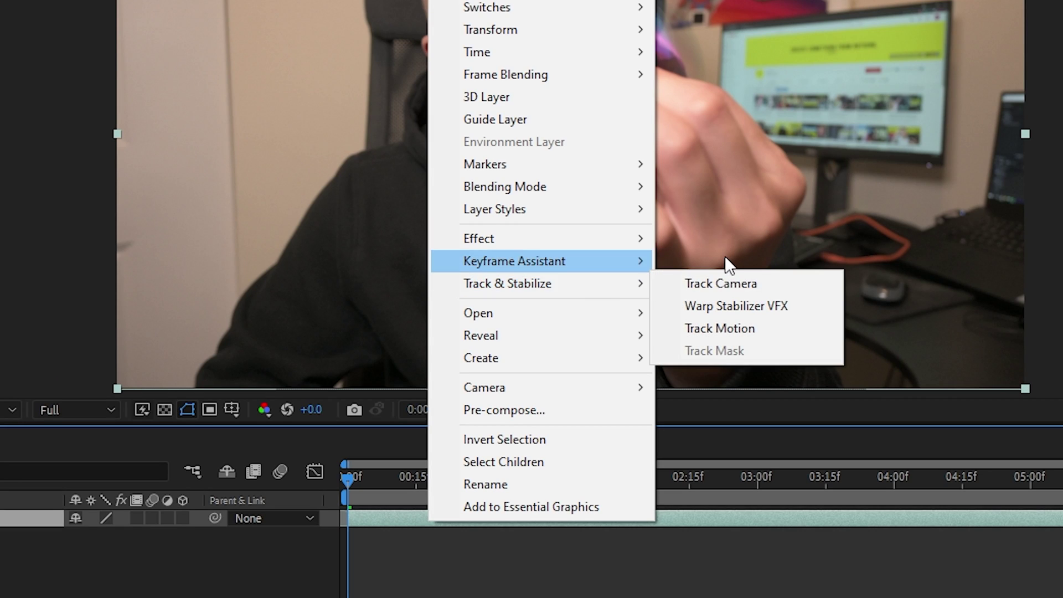
click(699, 329)
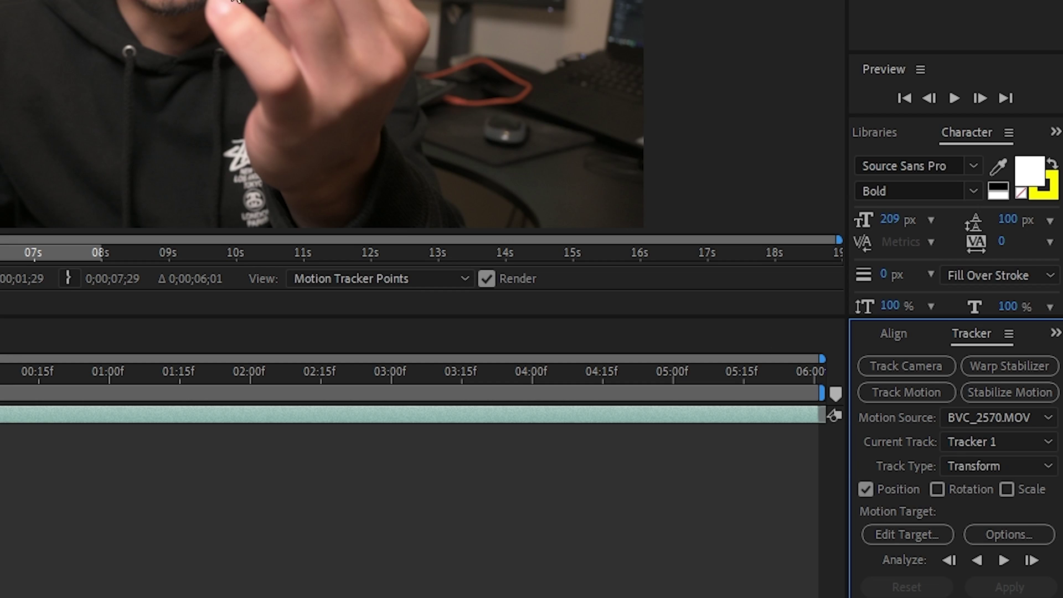
Place the position track point on the hand-held spinner and analyze its motion forward, repositioning the point between analyzed frames.
click(201, 0)
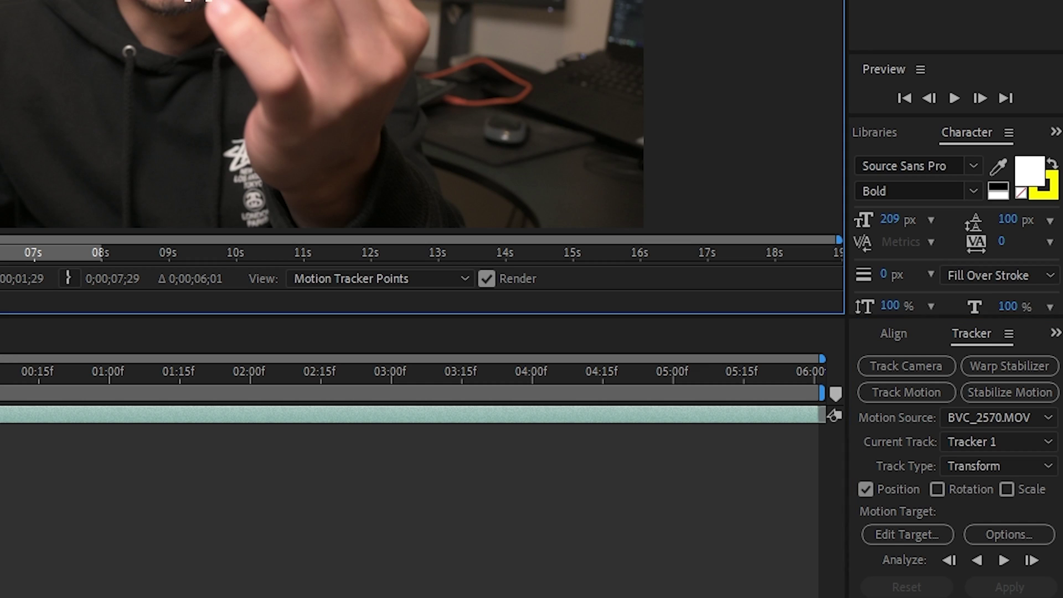
click(1003, 560)
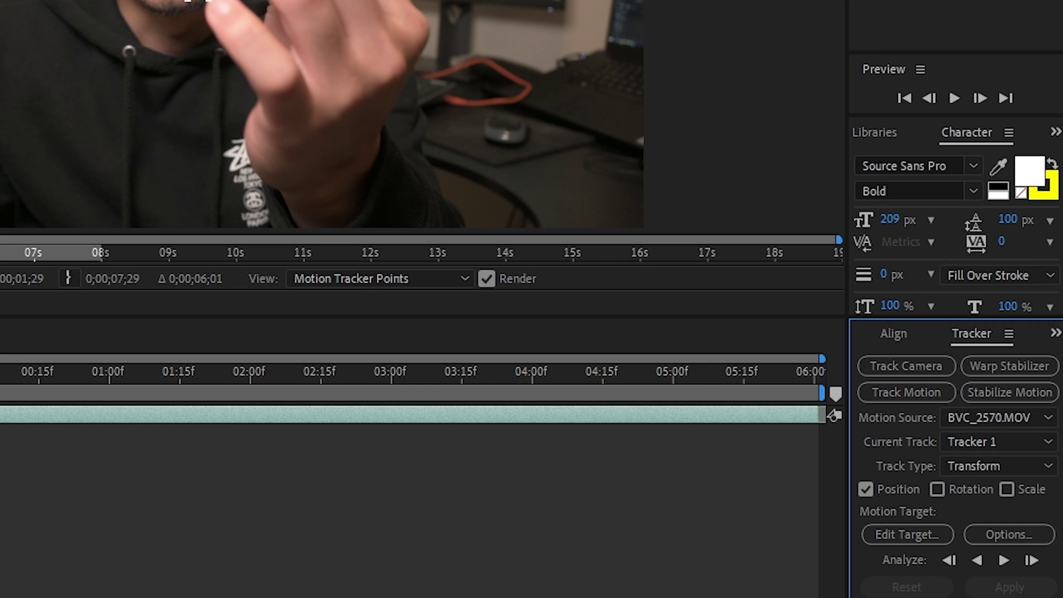
click(200, 1)
click(1003, 560)
drag(200, 0, 269, 0)
click(1031, 560)
click(270, 0)
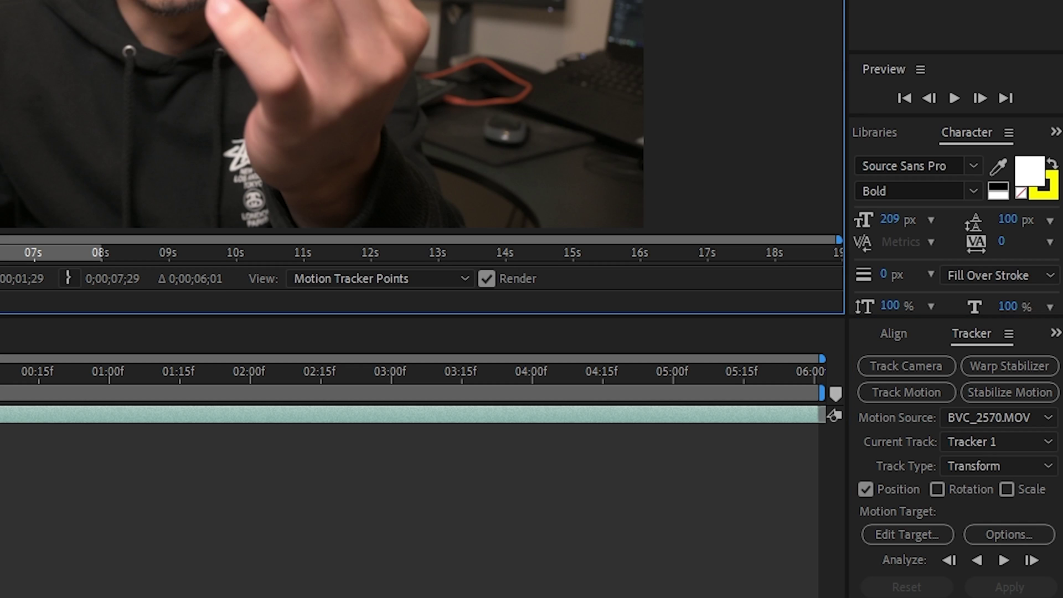
click(253, 1)
click(1031, 561)
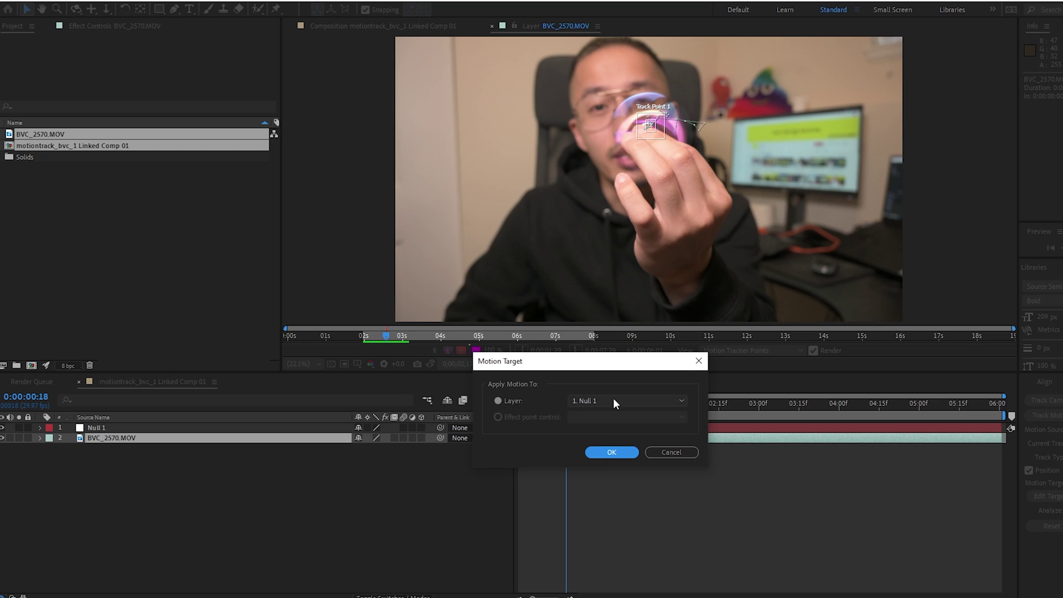
Set the tracker's motion target to the Null 1 layer.
click(613, 400)
click(606, 413)
click(614, 452)
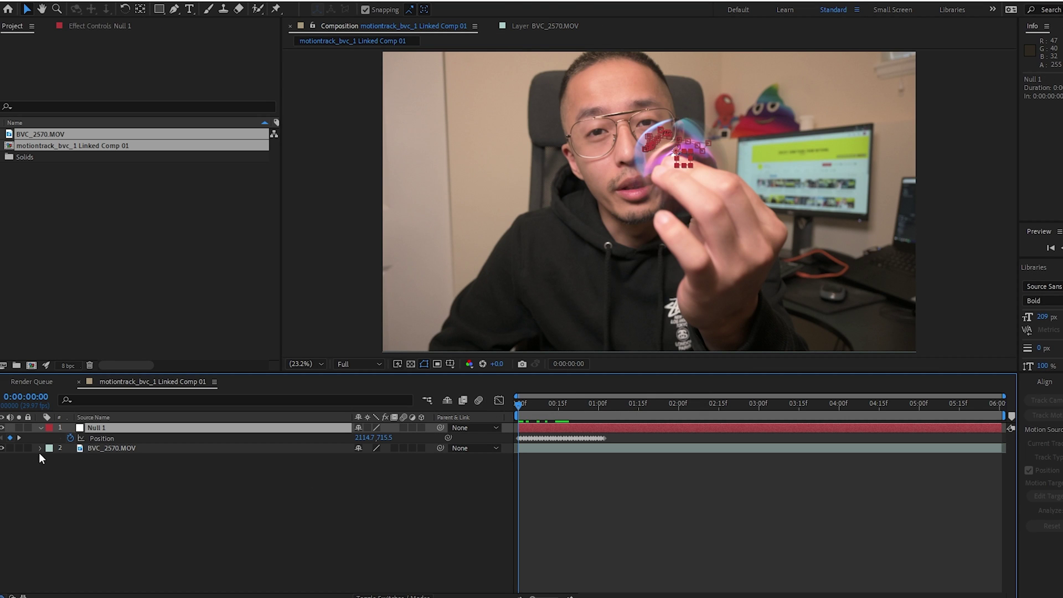
Copy the tracked Position keyframes from Null 1 onto the BVC_2570.MOV layer at the start of the composition.
click(98, 433)
key(ctrl+c)
click(108, 447)
key(ctrl+v)
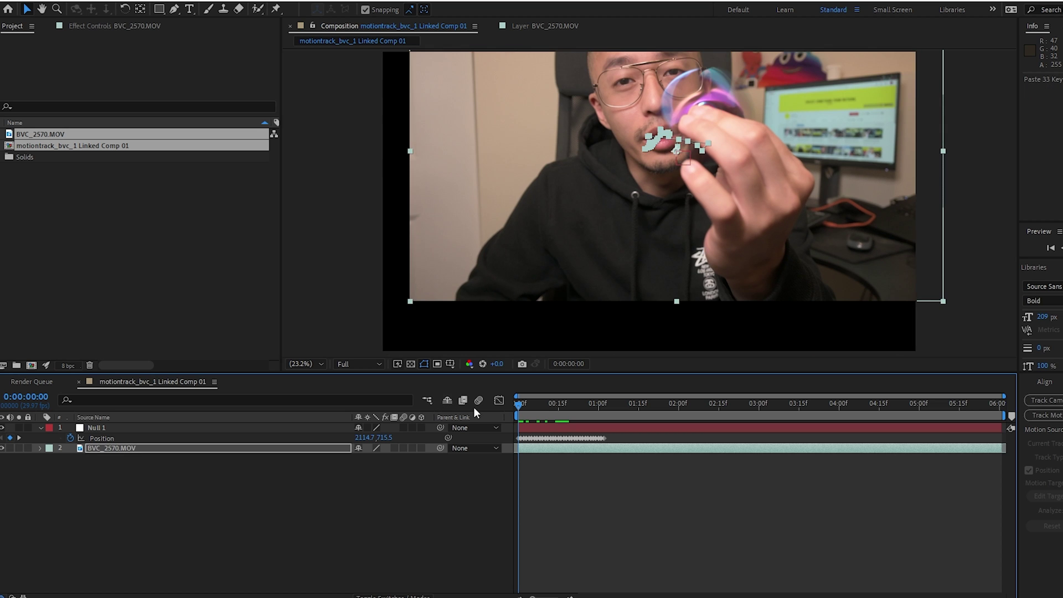
Play the composition, then scrub to 0:00:00:06 to check the tracked movement for black edges.
key(space)
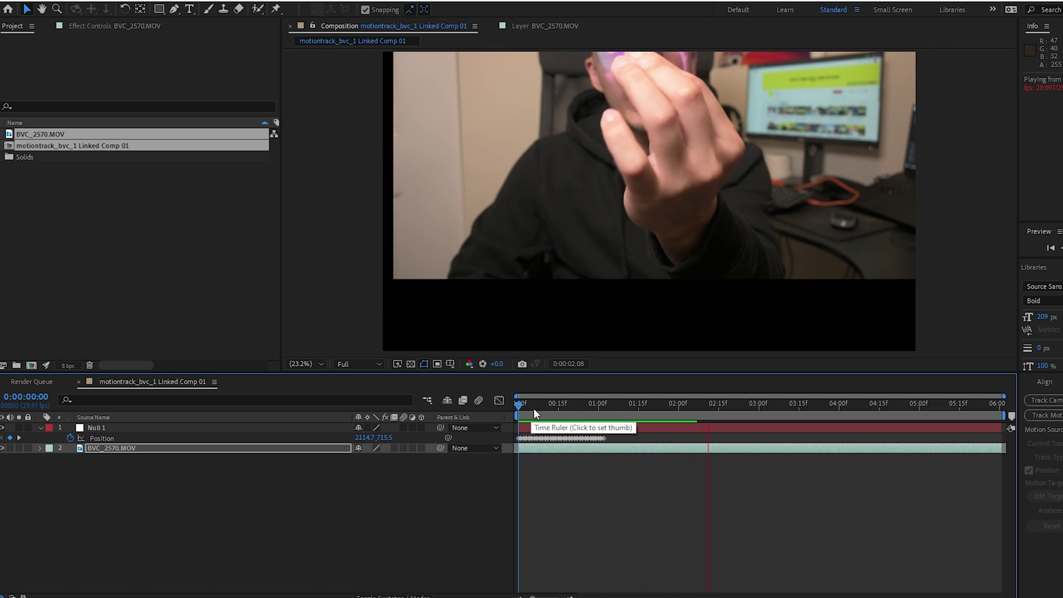
key(space)
drag(517, 416, 534, 419)
Set the BVC_2570.MOV layer's Scale to 175% and play the composition from the start.
click(174, 443)
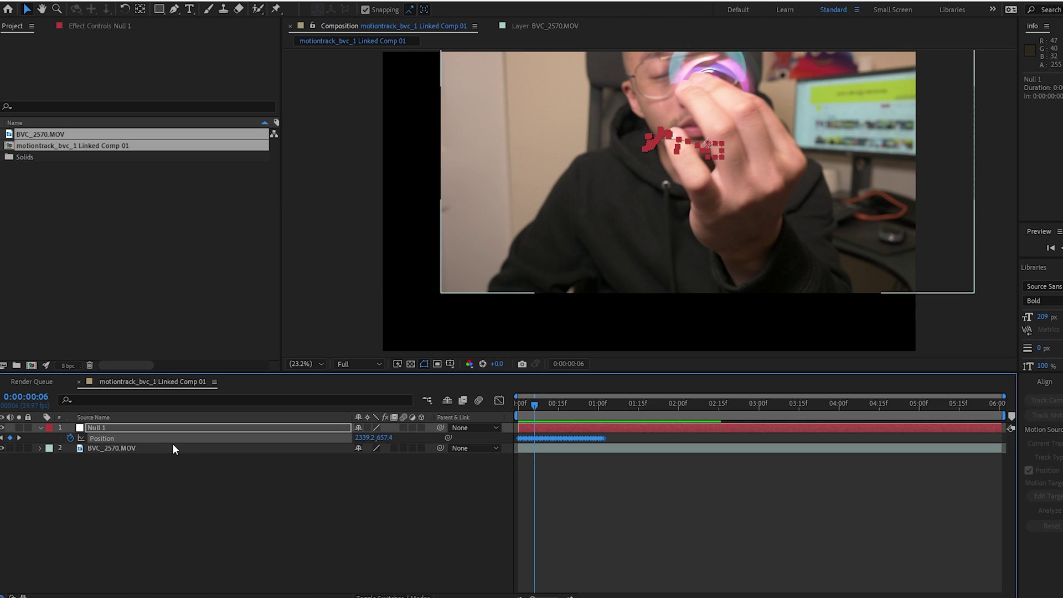
key(s)
drag(381, 459, 405, 442)
drag(544, 409, 483, 380)
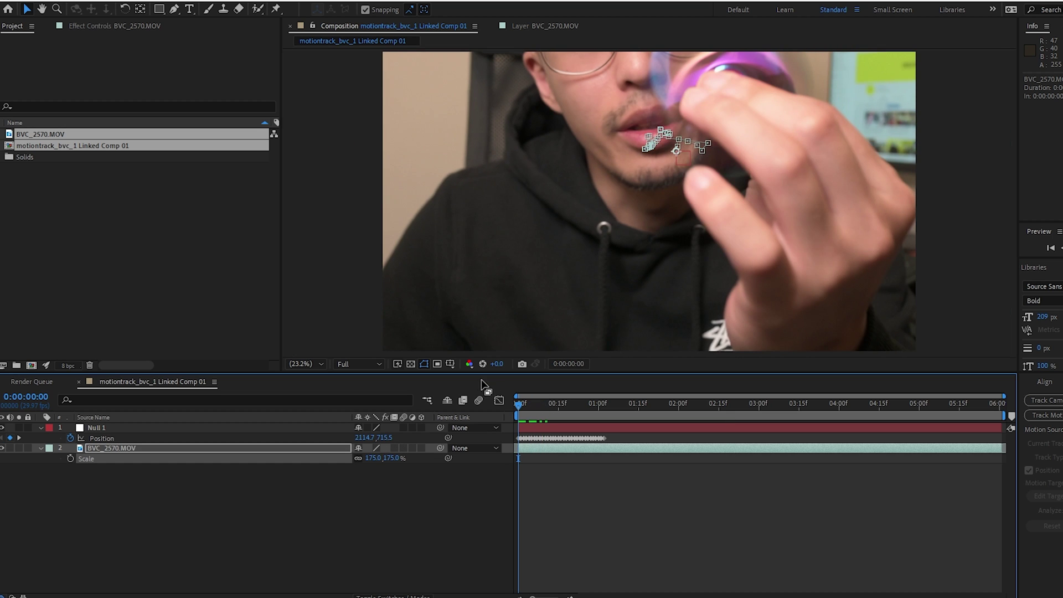
key(space)
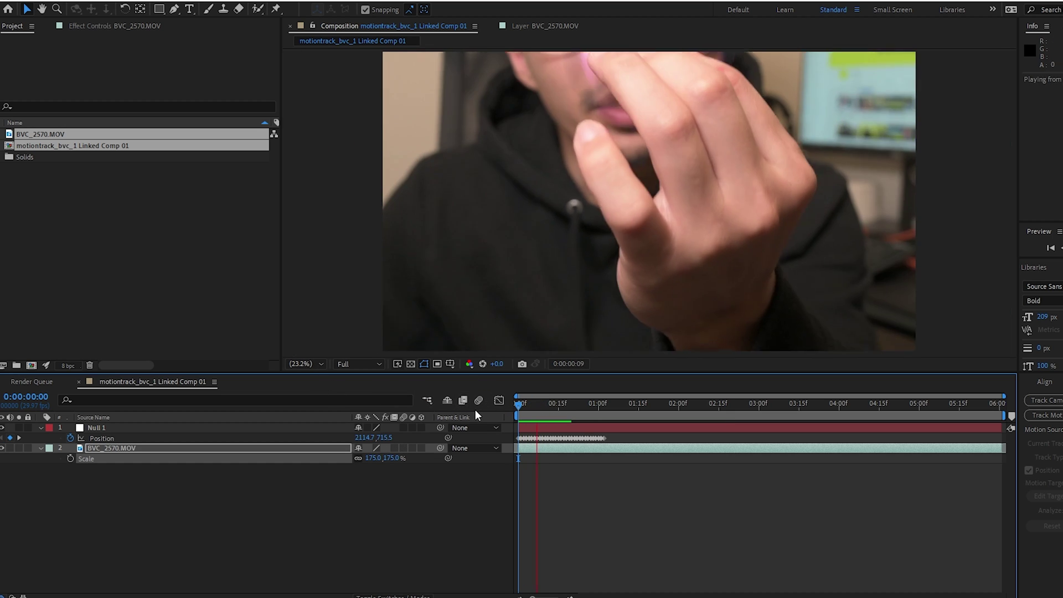